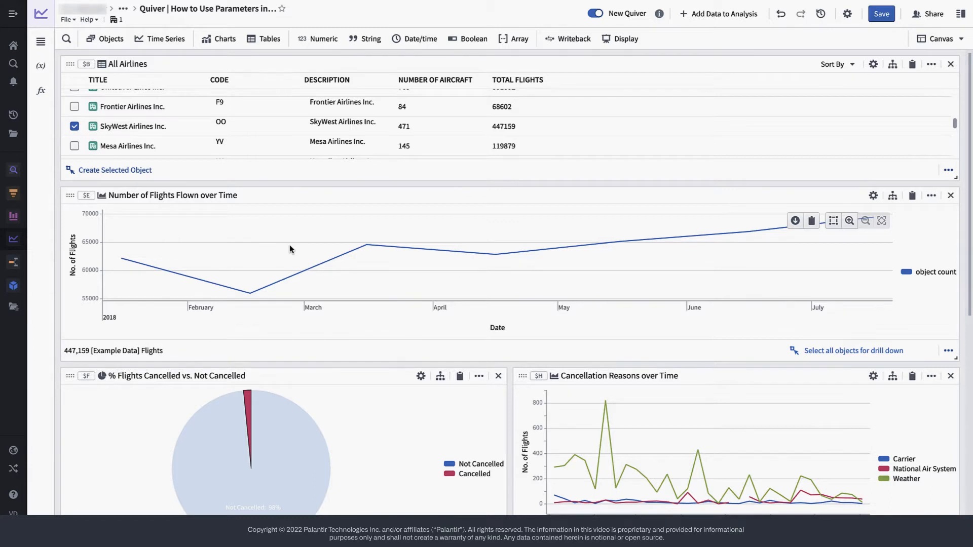
- Add a property value select parameter using the All Airlines object set and the Description property
left_click(376, 41)
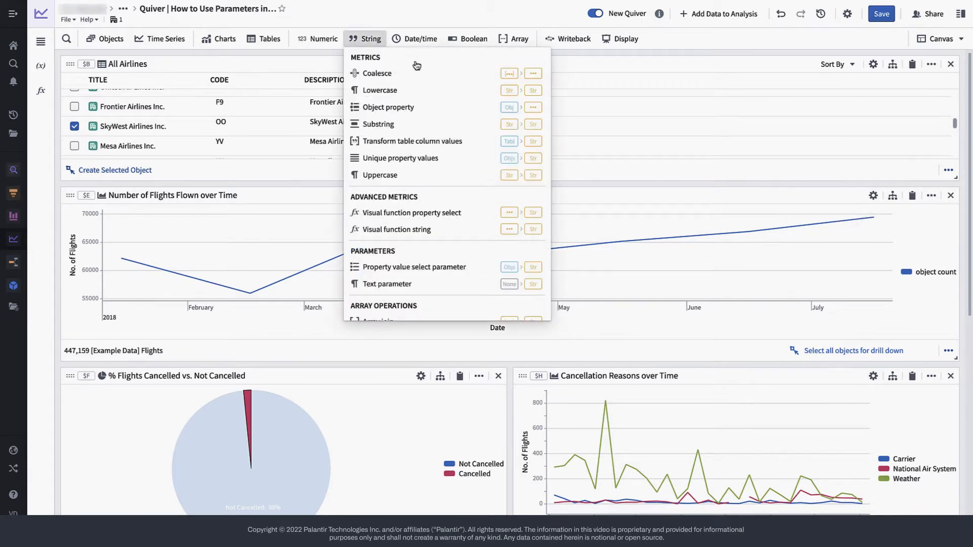
scroll(419, 217, "down", 1)
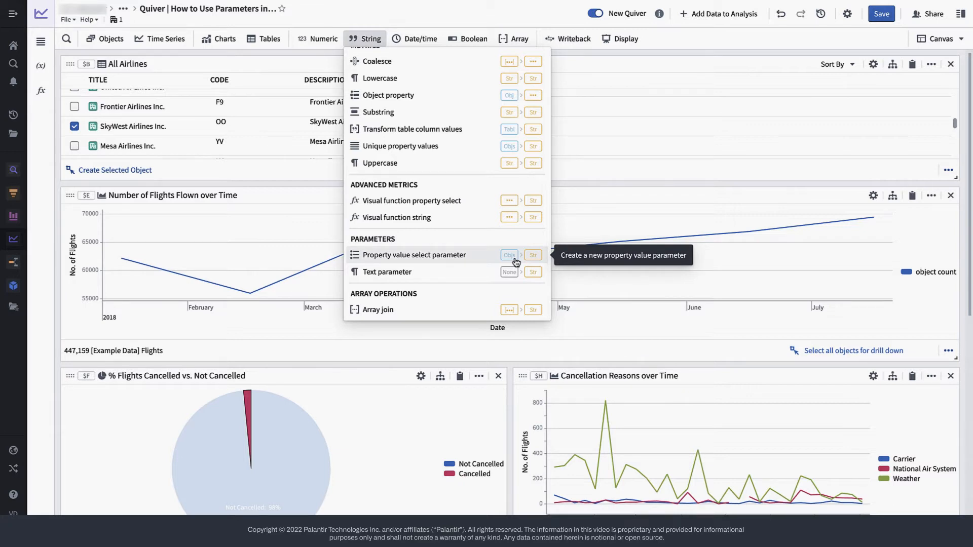
left_click(476, 260)
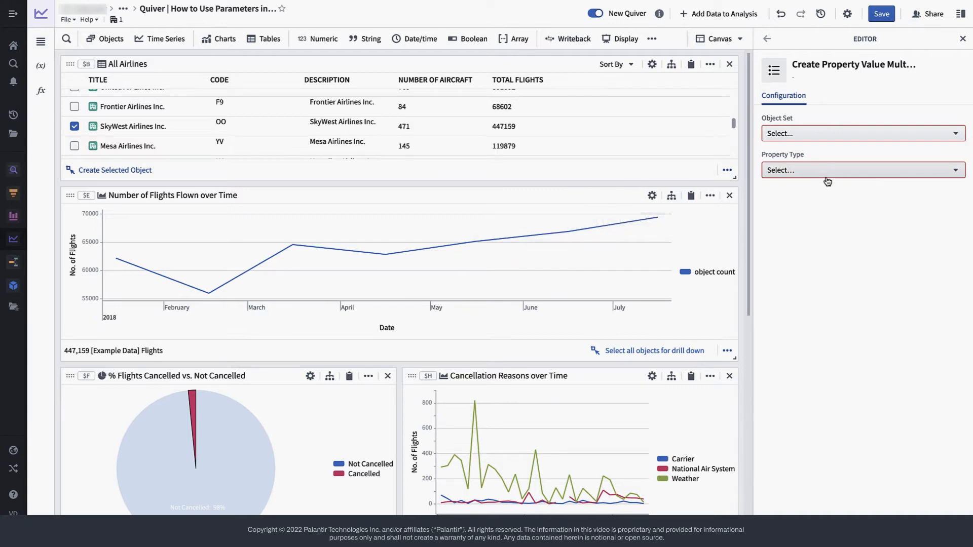
left_click(884, 131)
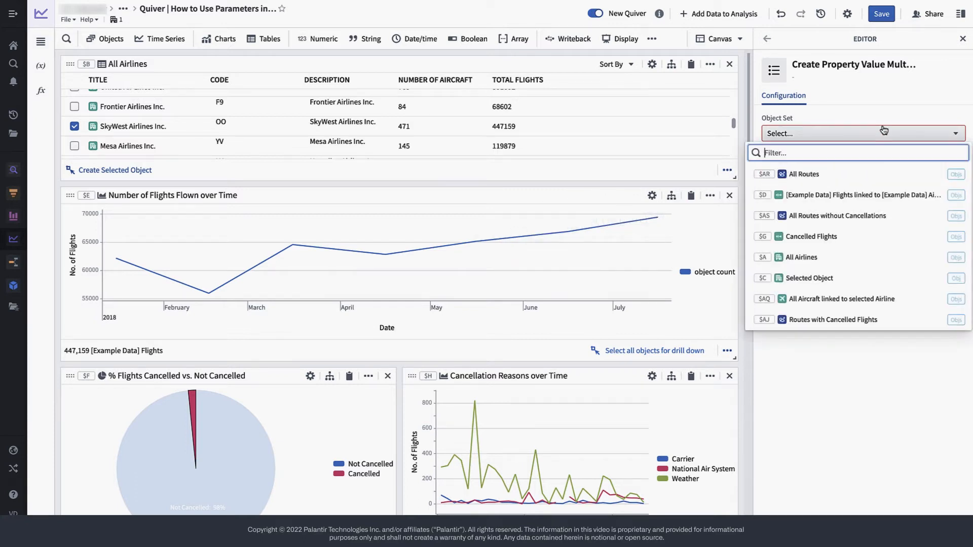
left_click(798, 259)
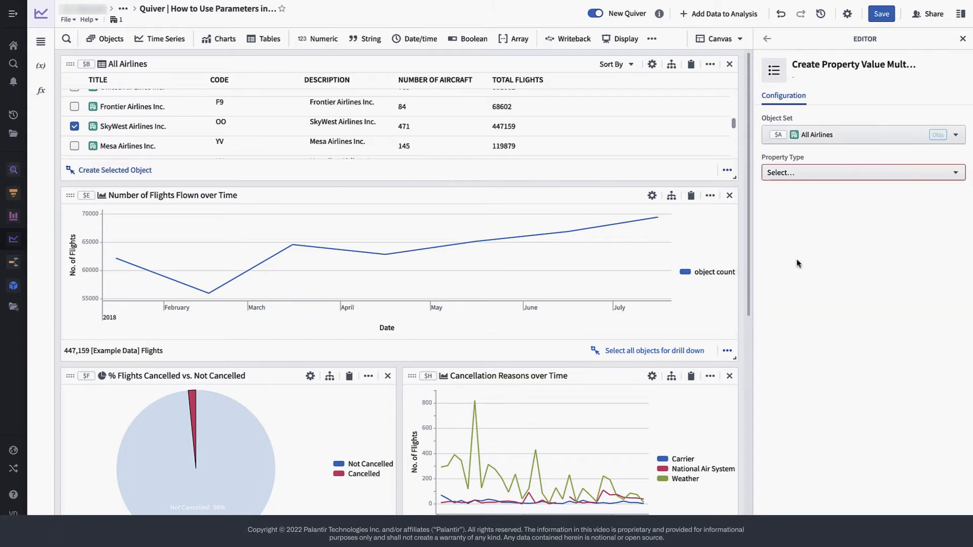
left_click(827, 176)
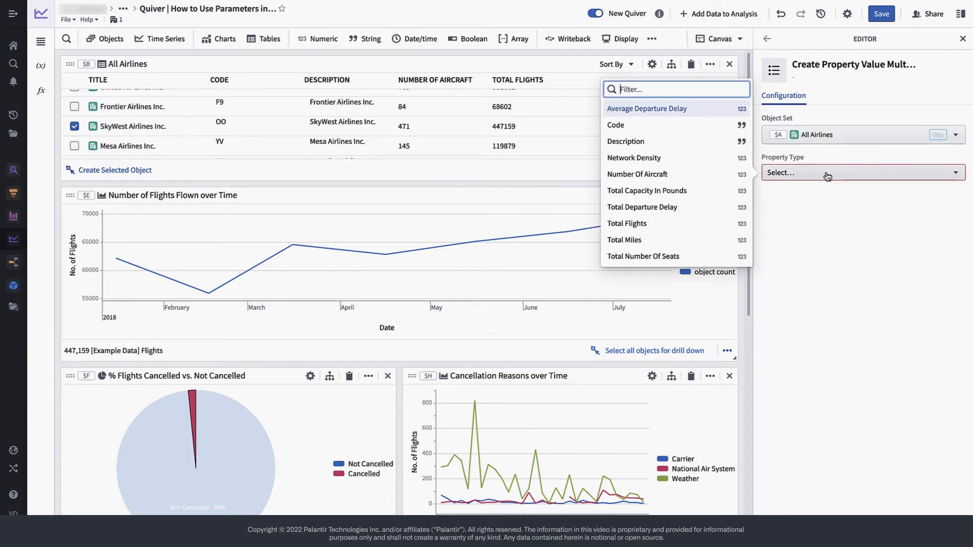
left_click(697, 140)
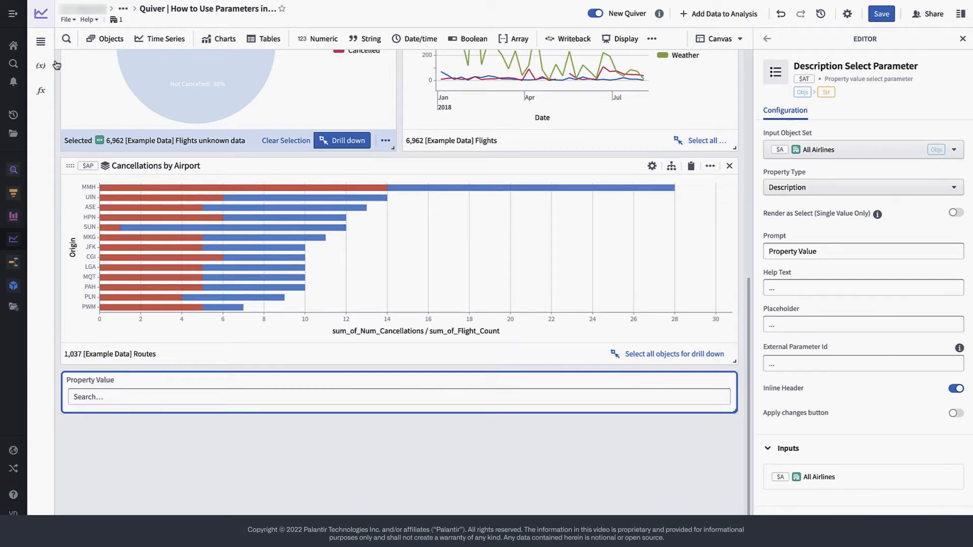
- Move the new Description Select Parameter to the start of the canvas, above the All Airlines table
left_click(43, 49)
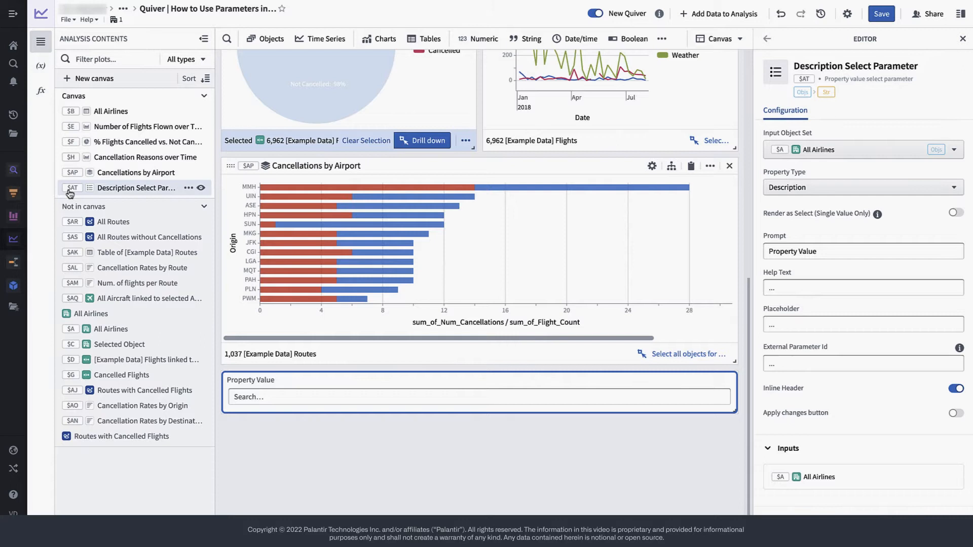
left_click_drag(68, 191, 77, 104)
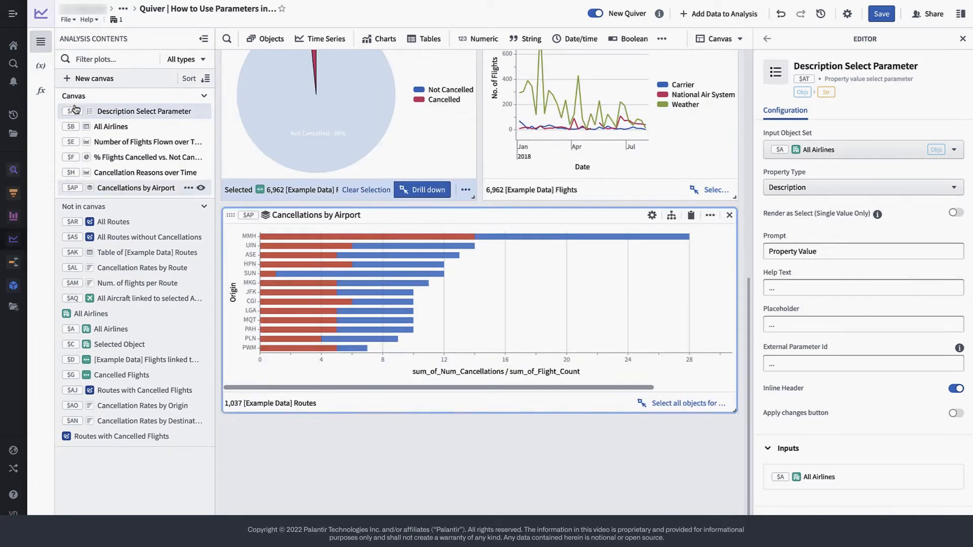
left_click(44, 48)
scroll(158, 152, "up", 8)
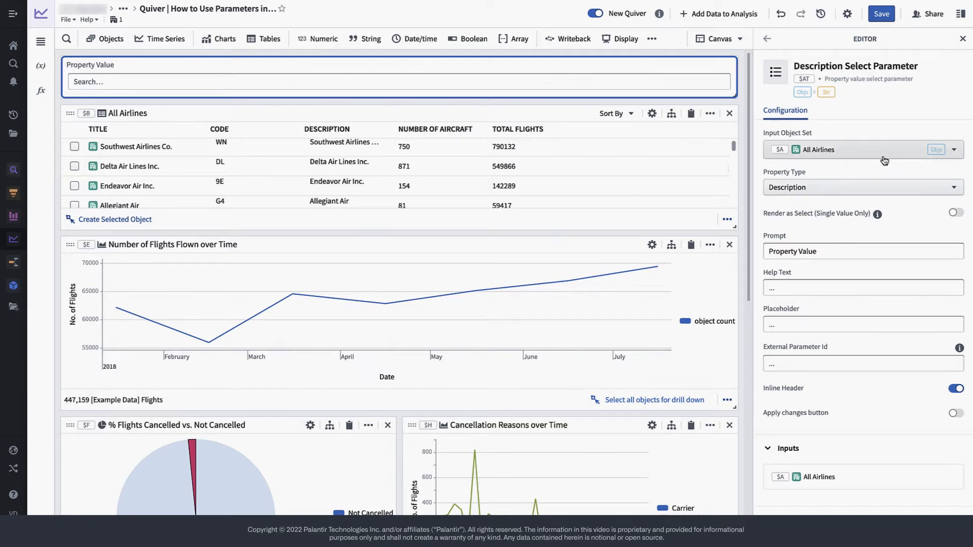
- Render the parameter as a single-value select with the prompt "Select Airline" and the help text "Choose an Airline"
left_click(956, 213)
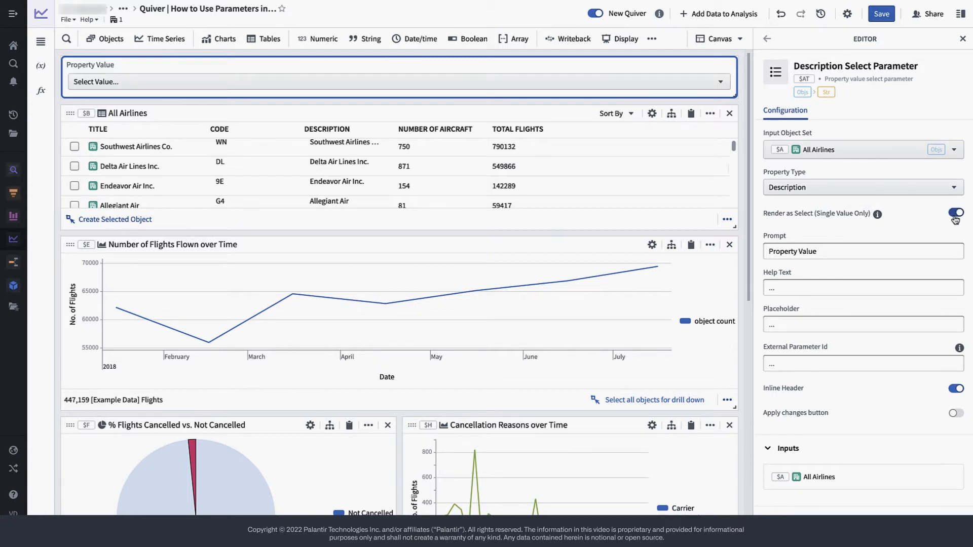
triple_click(816, 251)
type("Select Airline")
key("Tab")
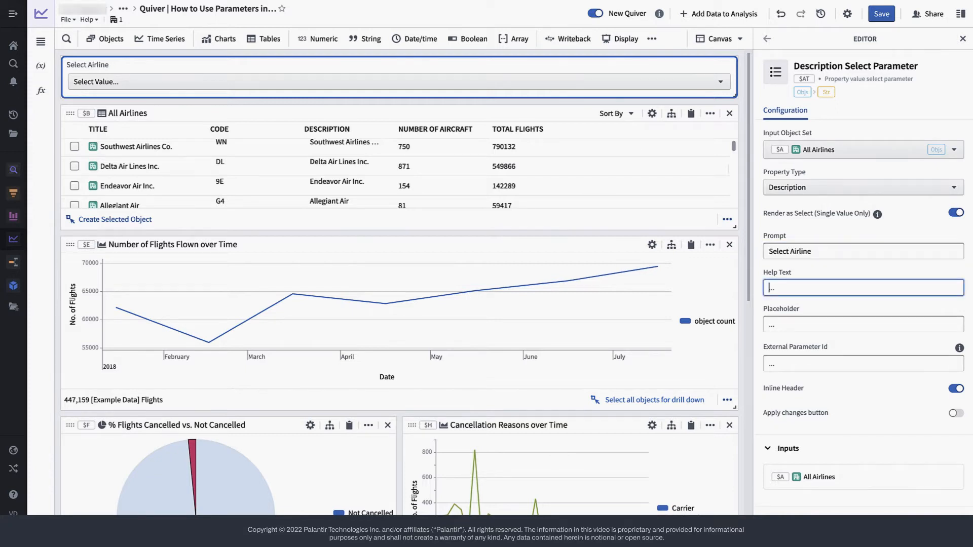
type("Choose an Airline")
left_click(761, 167)
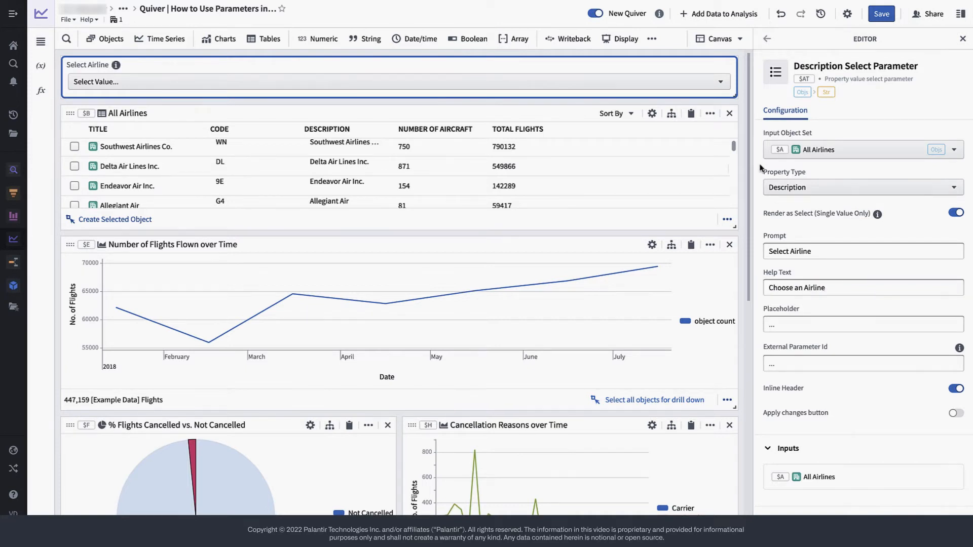
scroll(715, 169, "down", 2)
scroll(715, 169, "up", 2)
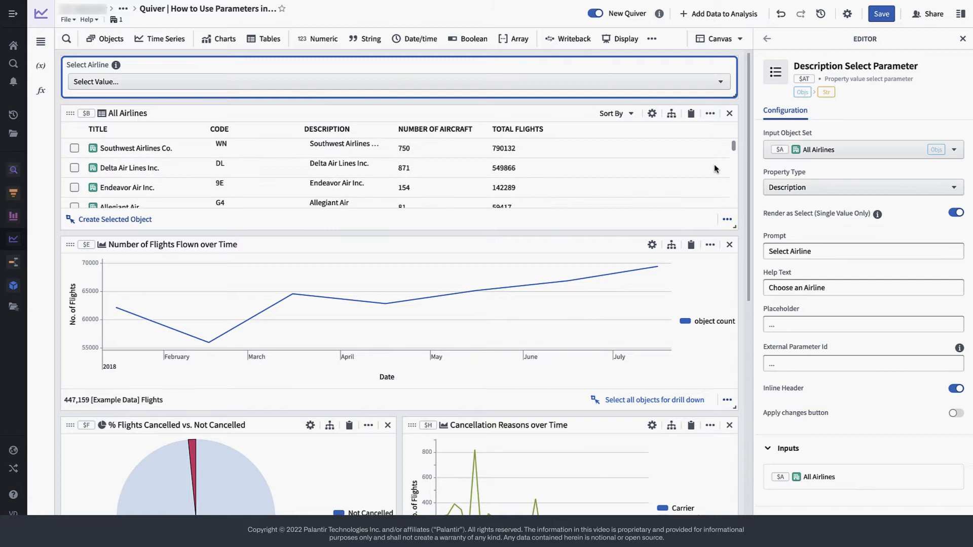
- Switch the analysis to graph view and deselect the parameter node
left_click(733, 45)
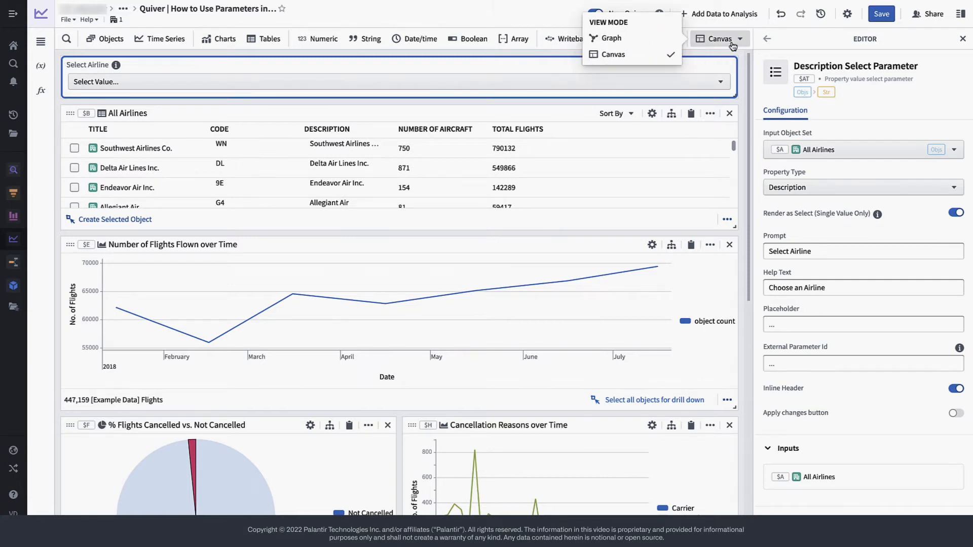
left_click(669, 41)
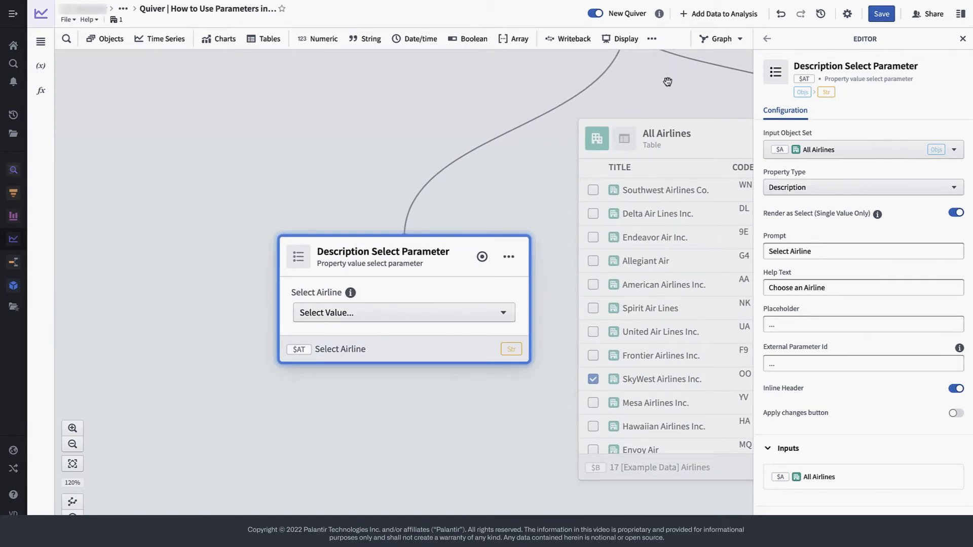
scroll(668, 82, "down", 5)
left_click_drag(587, 235, 363, 324)
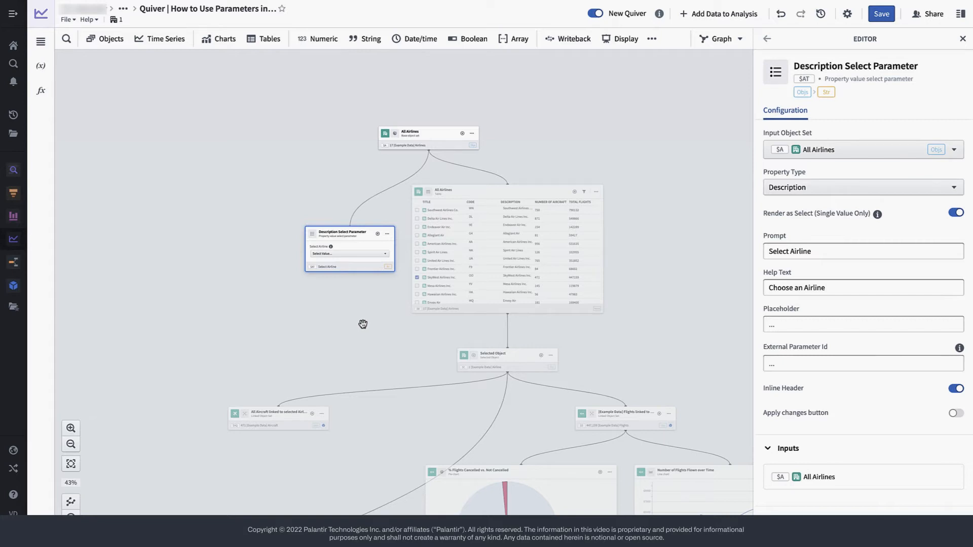
left_click(363, 325)
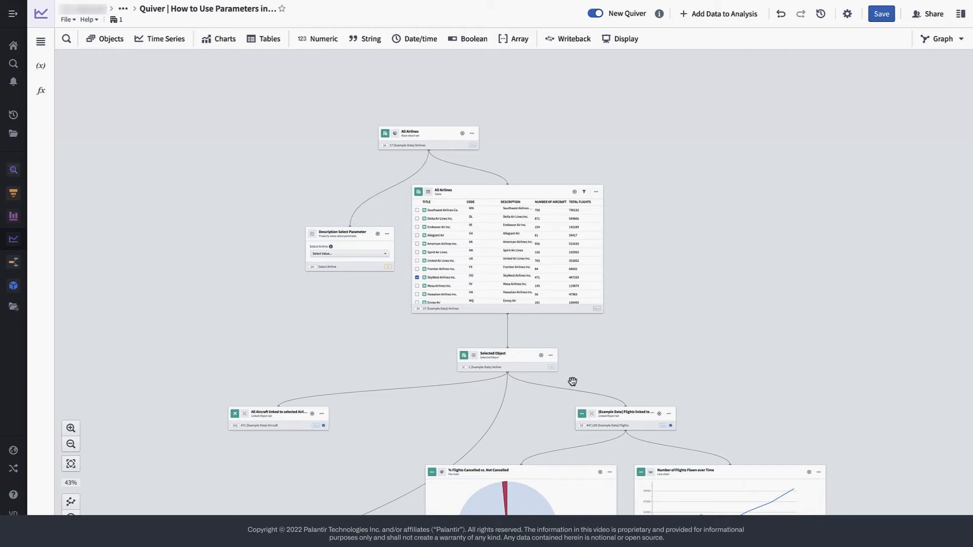
- Add a filter object set on the All Airlines base set where description is the Description Select Parameter
scroll(366, 345, "up", 2)
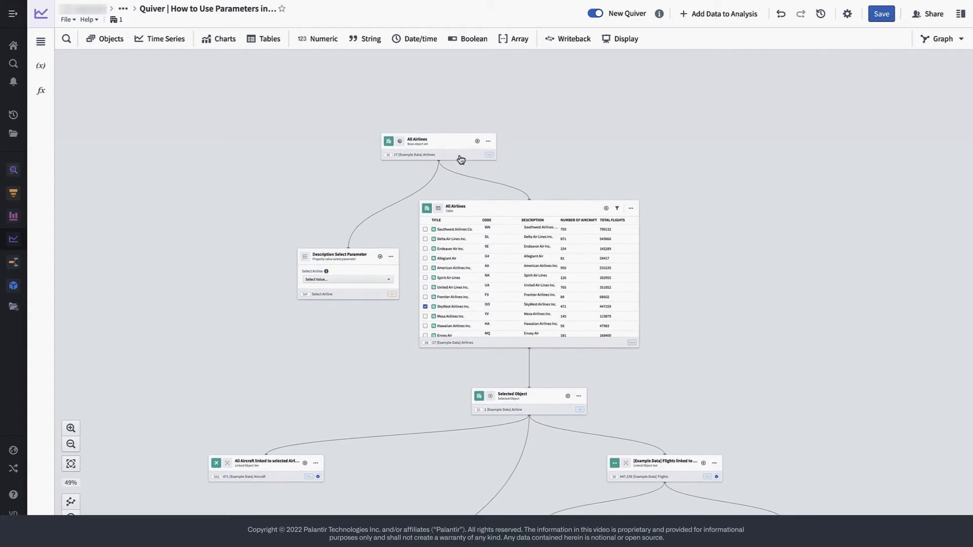
left_click(449, 147)
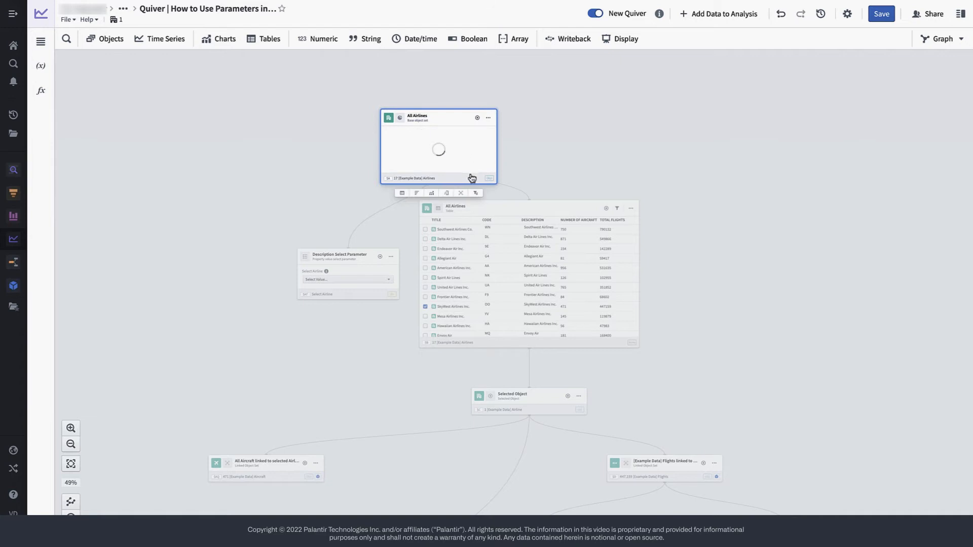
scroll(471, 177, "up", 10)
left_click(477, 227)
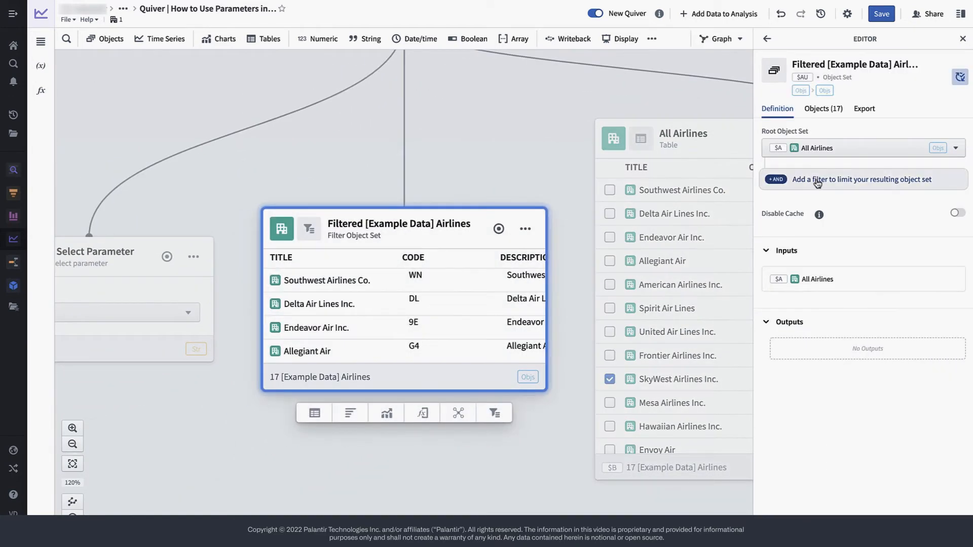
left_click(866, 187)
left_click(663, 176)
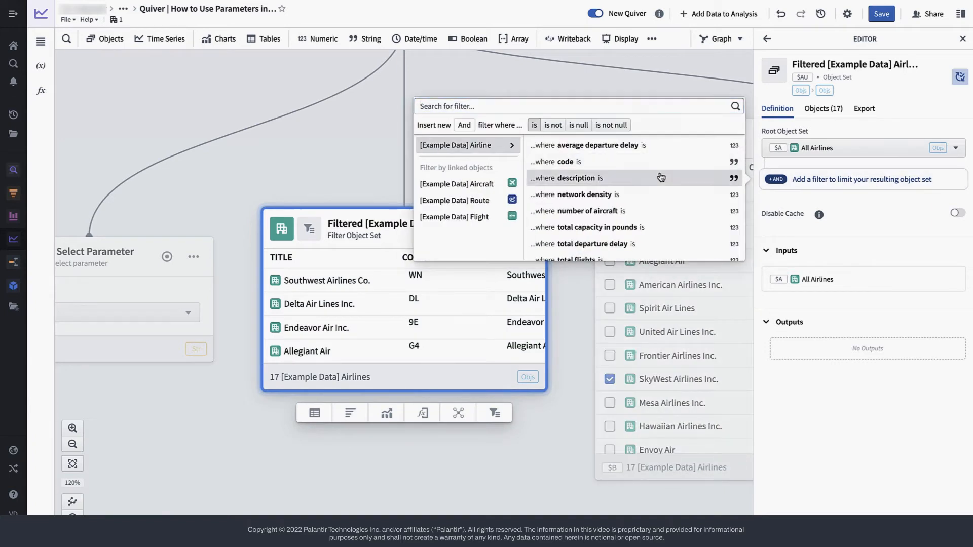
left_click(883, 207)
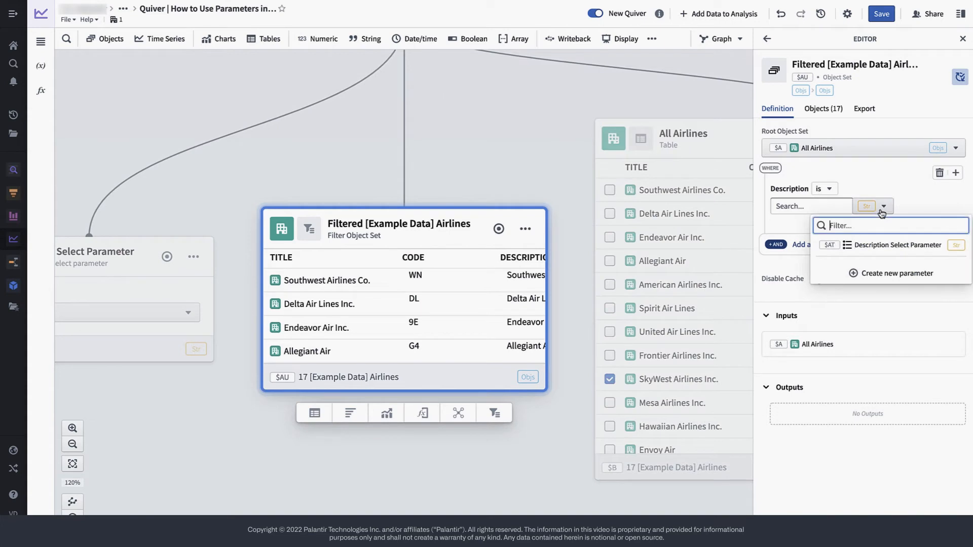
left_click(878, 246)
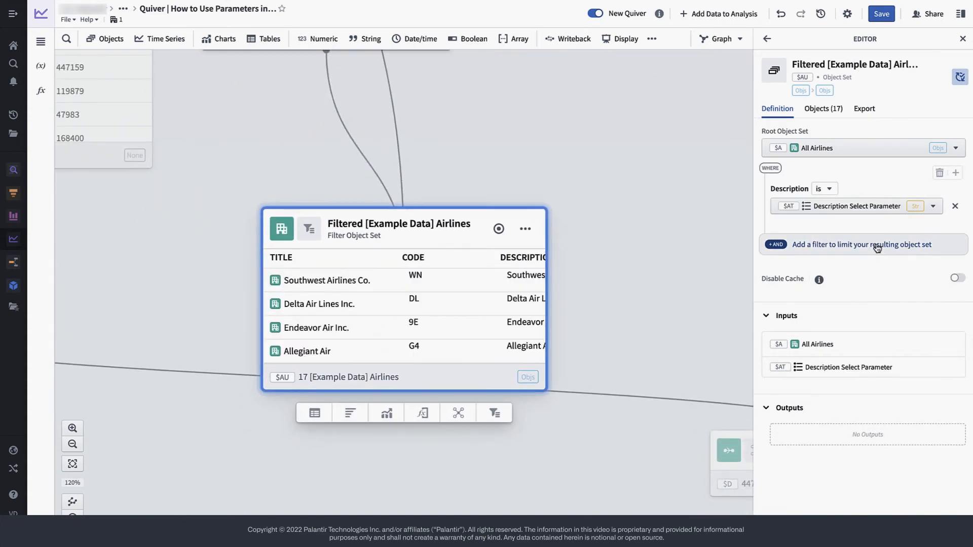
- Rename the filtered airlines object set as "Selected Airline"
scroll(614, 267, "down", 5)
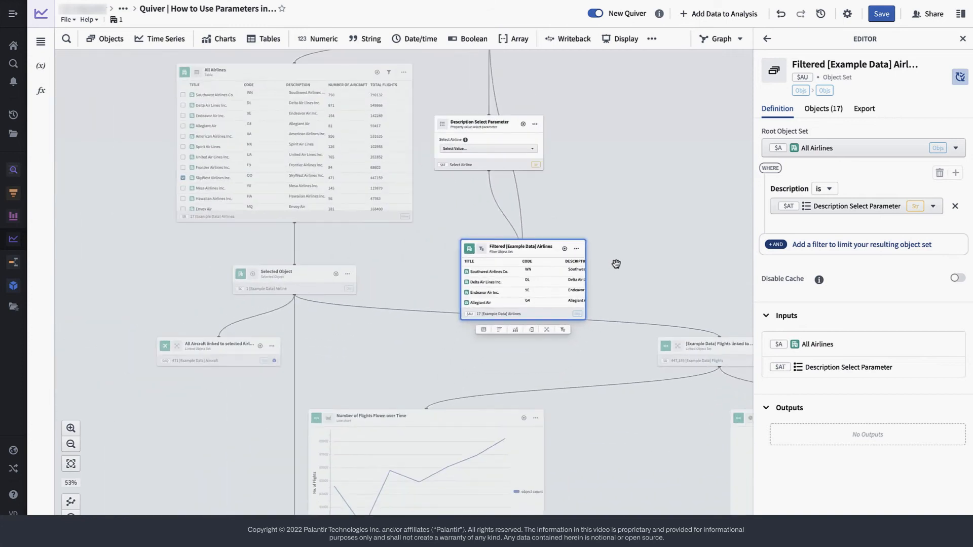
left_click_drag(641, 262, 637, 287)
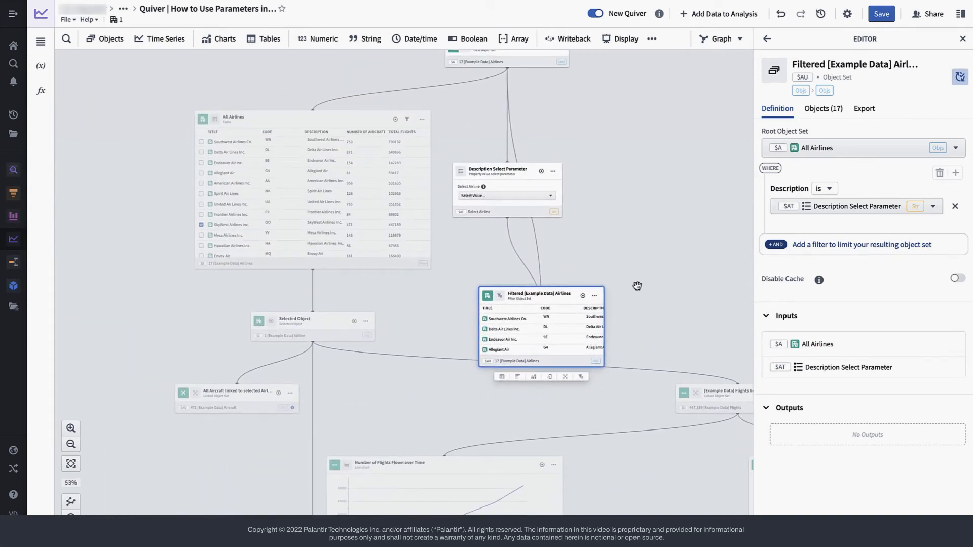
left_click(824, 64)
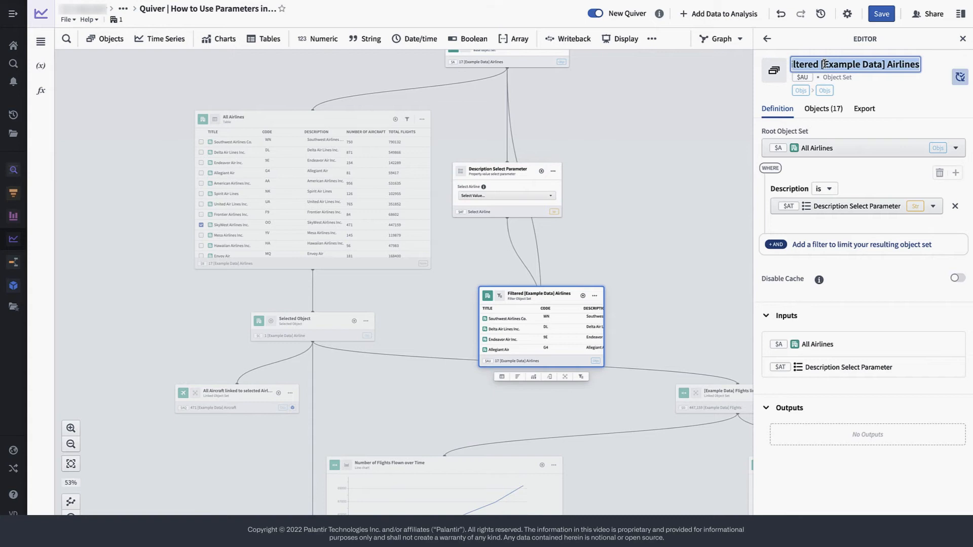
type("Selected Airli")
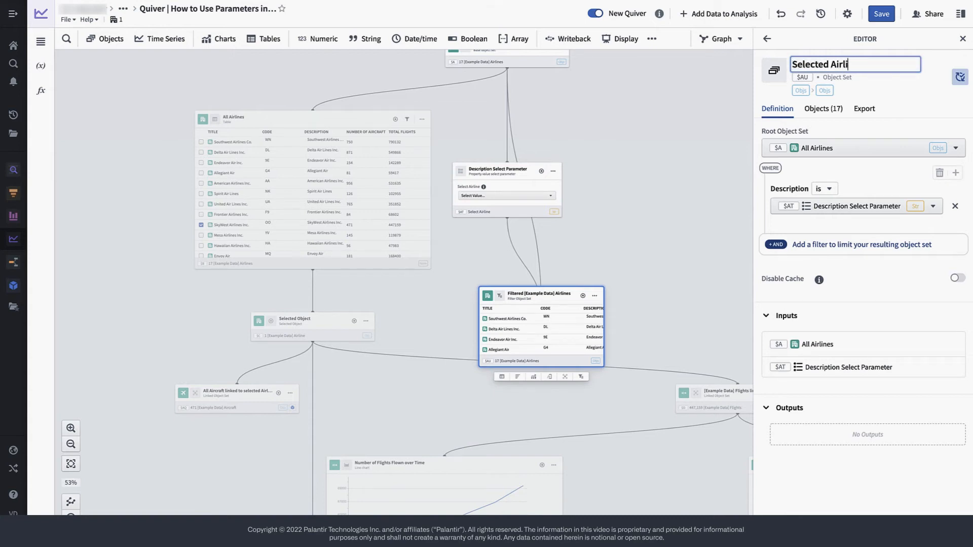
type("ne")
key("Return")
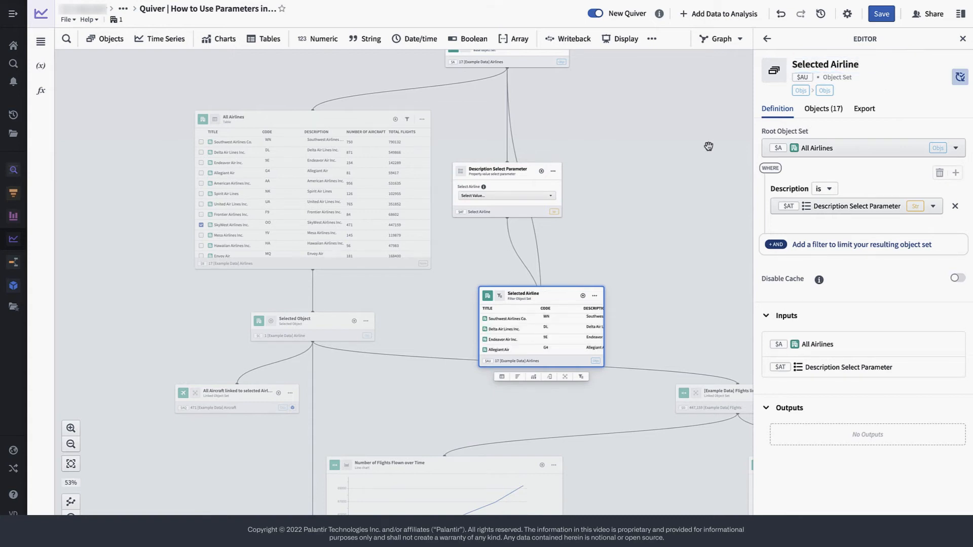
- Reposition the Selected Airline node just below and to the right of the Description Select Parameter, clear of the existing connector line
left_click_drag(628, 181, 591, 218)
scroll(649, 243, "down", 3)
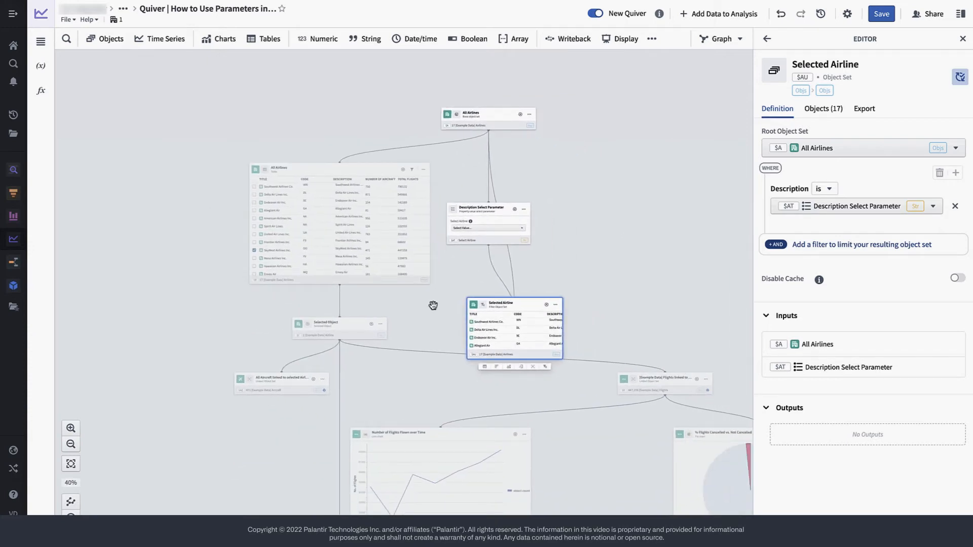
left_click_drag(481, 390, 443, 274)
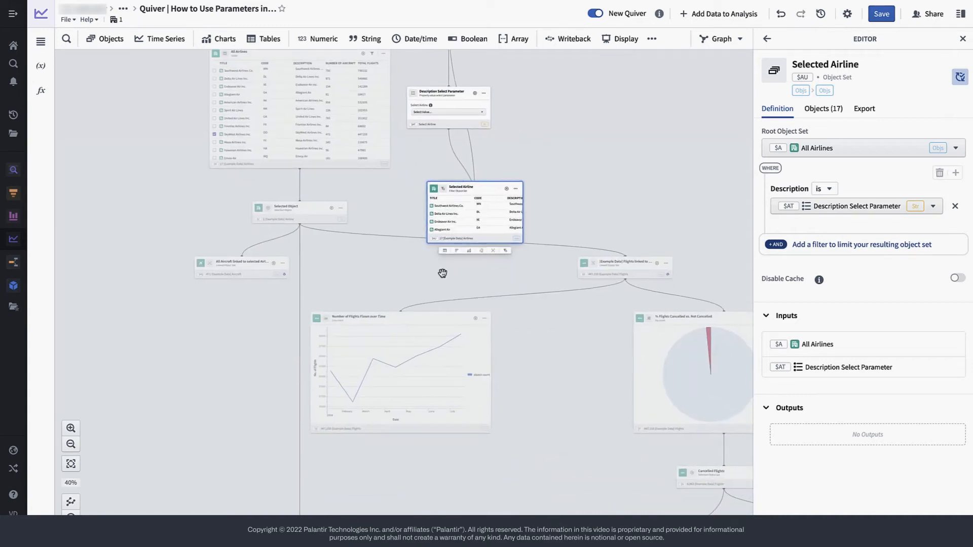
left_click_drag(490, 192, 536, 163)
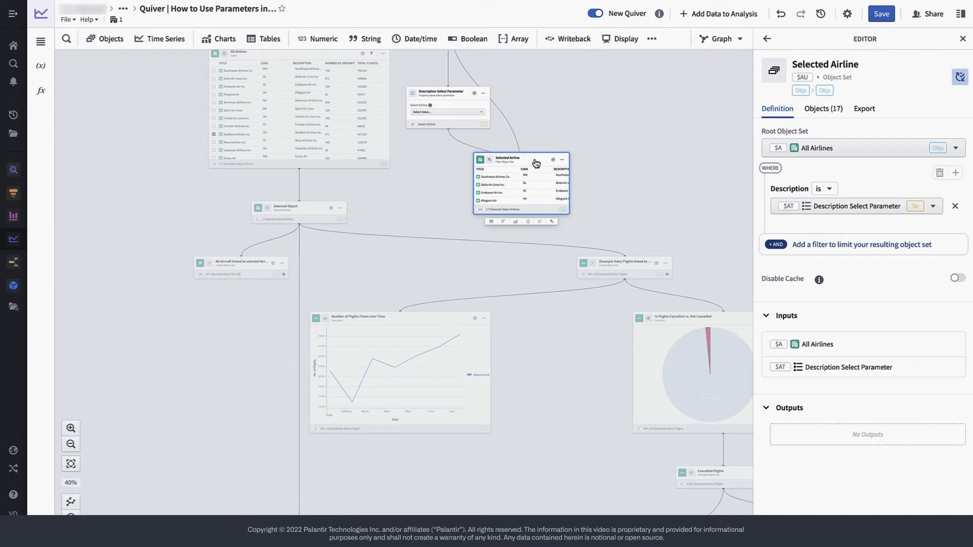
left_click(605, 156)
- Set the root object set of the linked aircraft object set to Selected Airline
scroll(558, 129, "up", 2)
scroll(558, 129, "up", 1)
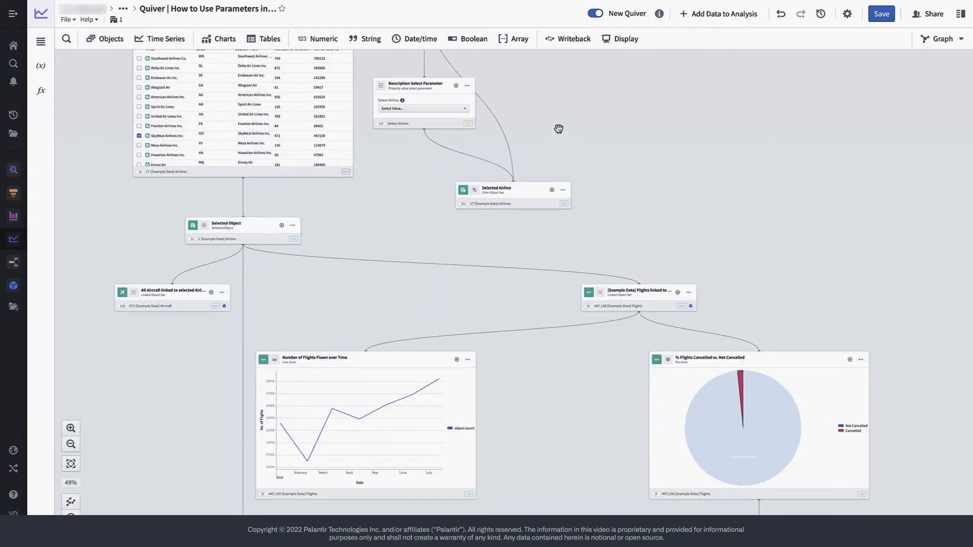
left_click(187, 298)
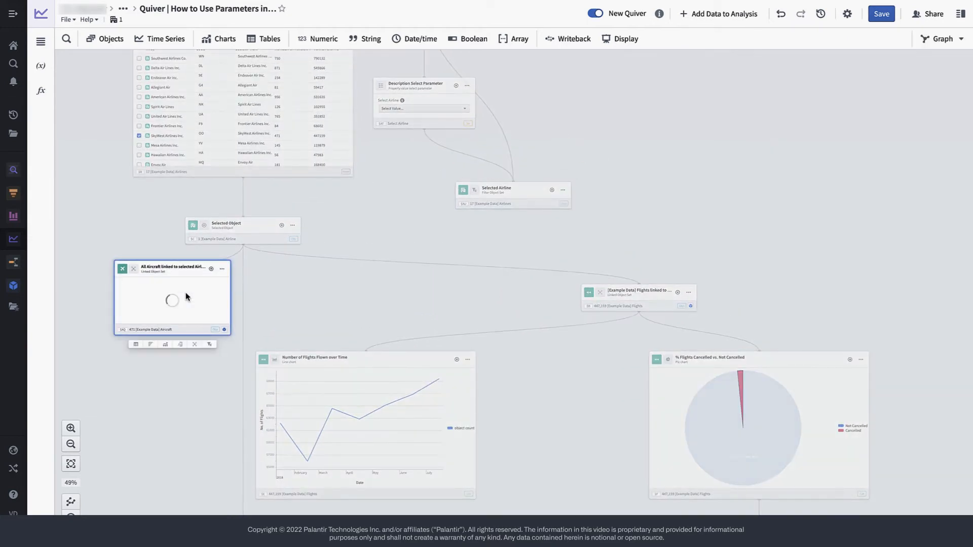
left_click(222, 268)
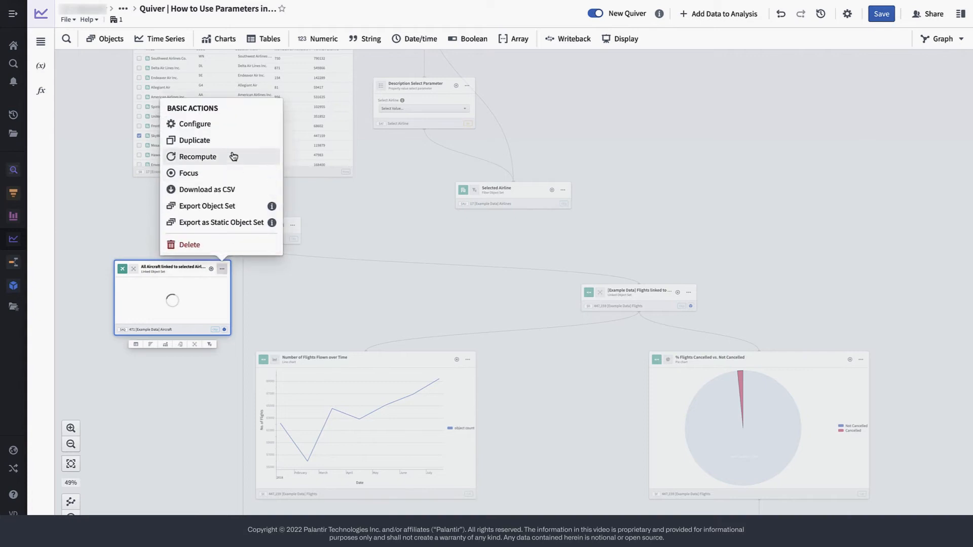
left_click(238, 126)
left_click(874, 154)
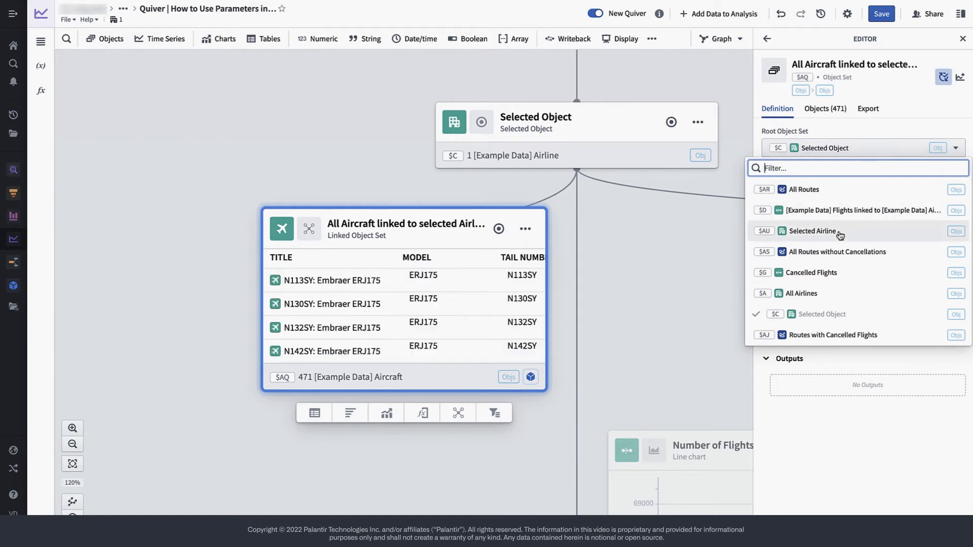
left_click(813, 231)
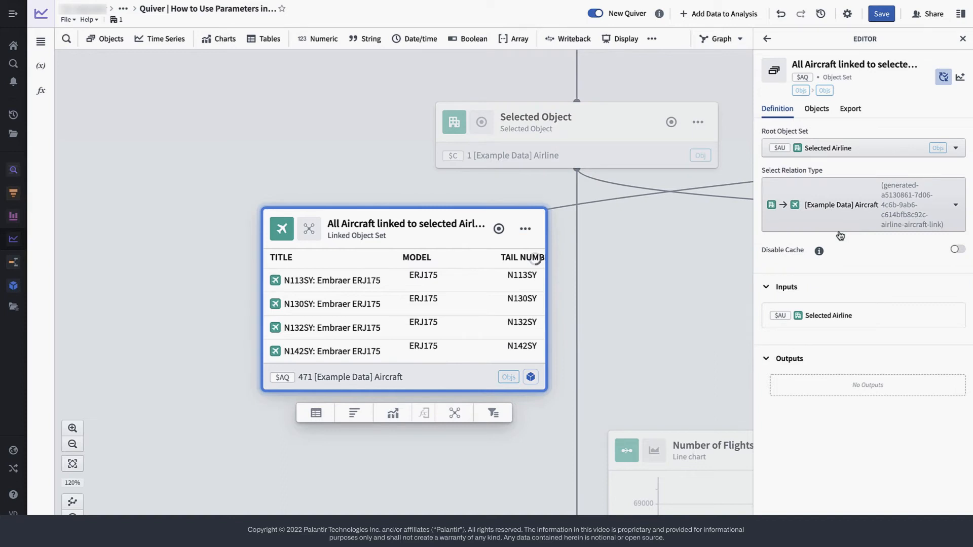
- Set the root object set of the [Example Data] Flights linked object set to Selected Airline
scroll(697, 267, "down", 5)
left_click_drag(710, 276, 473, 239)
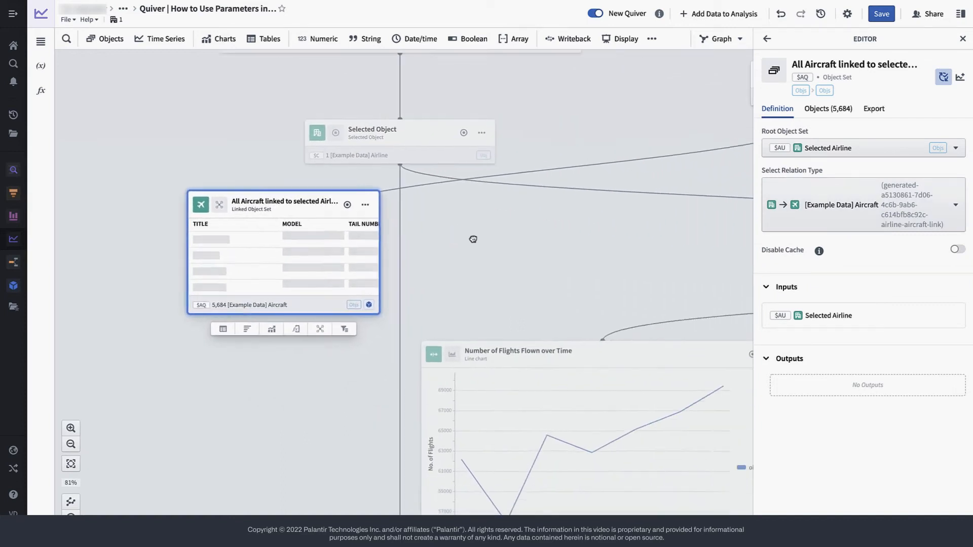
scroll(558, 273, "down", 4)
left_click_drag(577, 273, 371, 277)
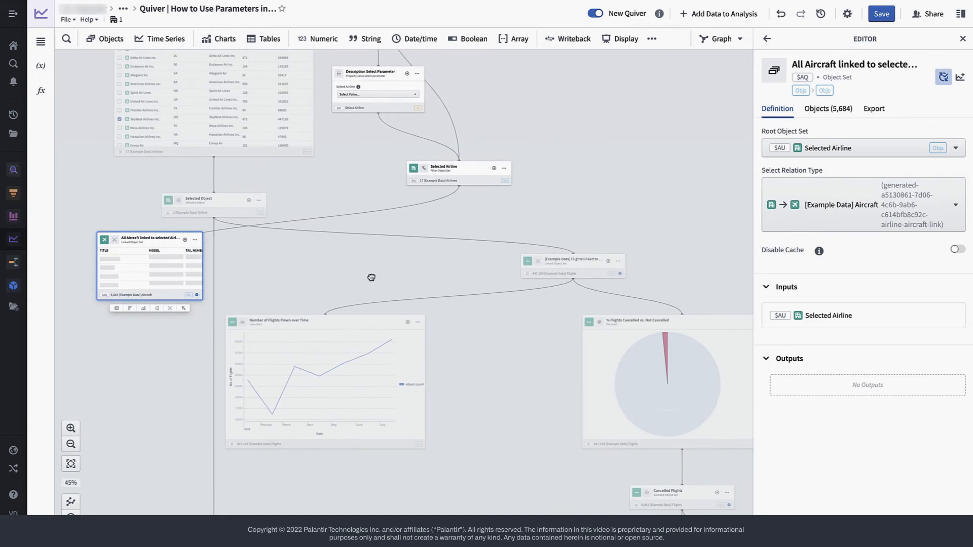
left_click(618, 261)
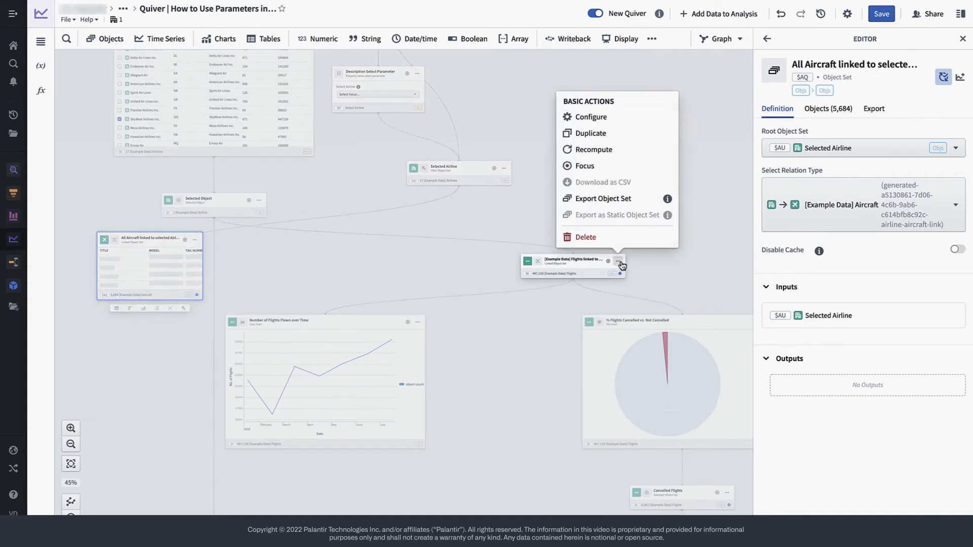
left_click(623, 148)
left_click(831, 148)
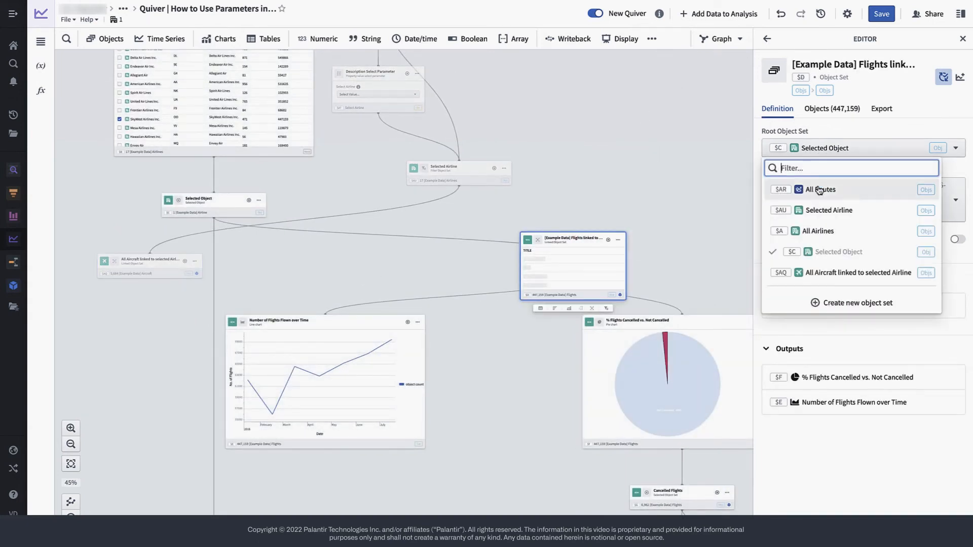
left_click(826, 211)
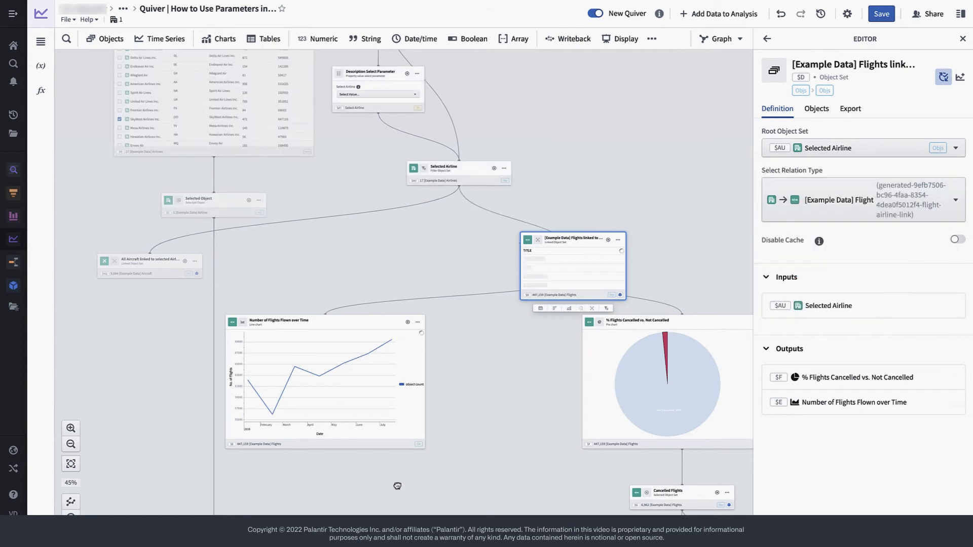
- Set the root object set of the All Routes linked object set to Selected Airline
left_click_drag(397, 486, 592, 149)
left_click(455, 276)
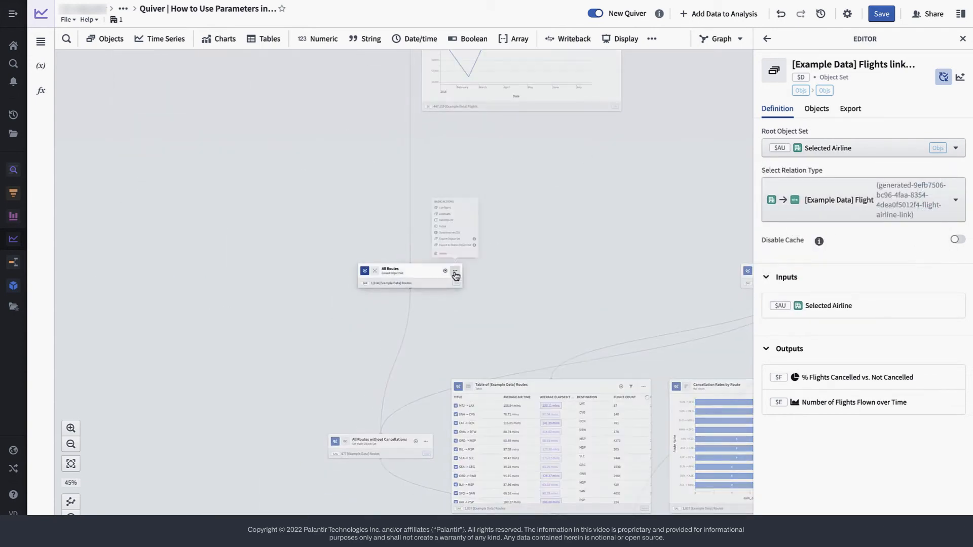
left_click(466, 128)
left_click(841, 148)
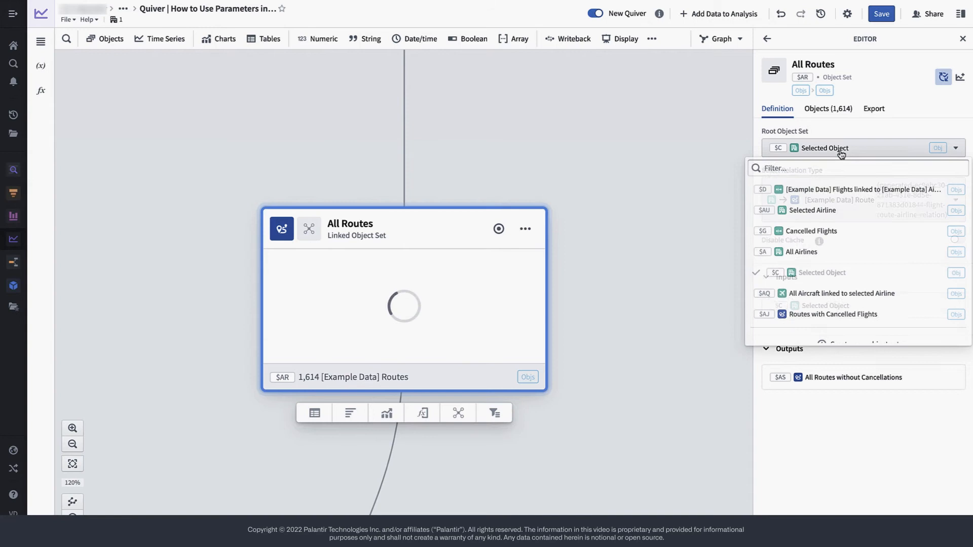
left_click(826, 211)
- Rearrange all graph nodes with the automatic layout
scroll(620, 184, "down", 5)
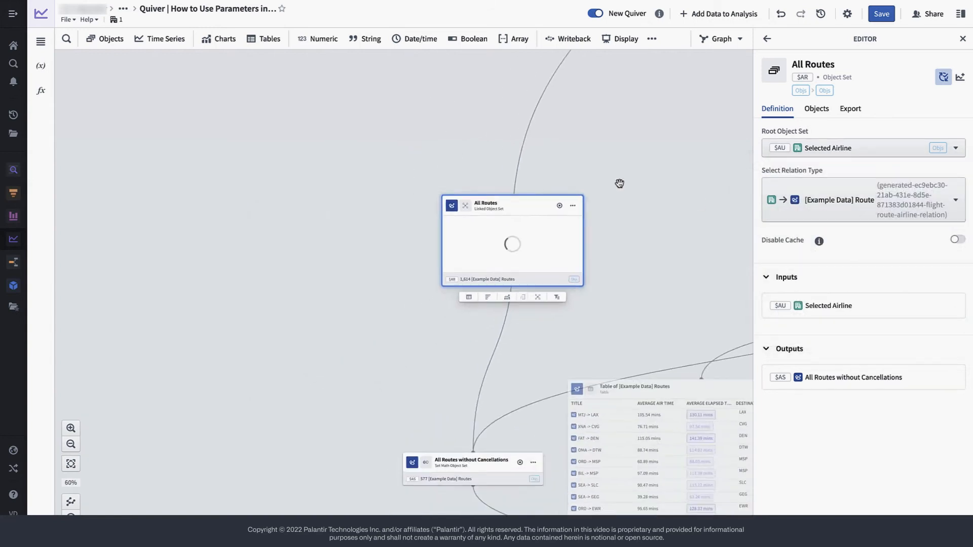
scroll(620, 183, "down", 2)
left_click_drag(648, 159, 428, 463)
left_click_drag(521, 237, 519, 251)
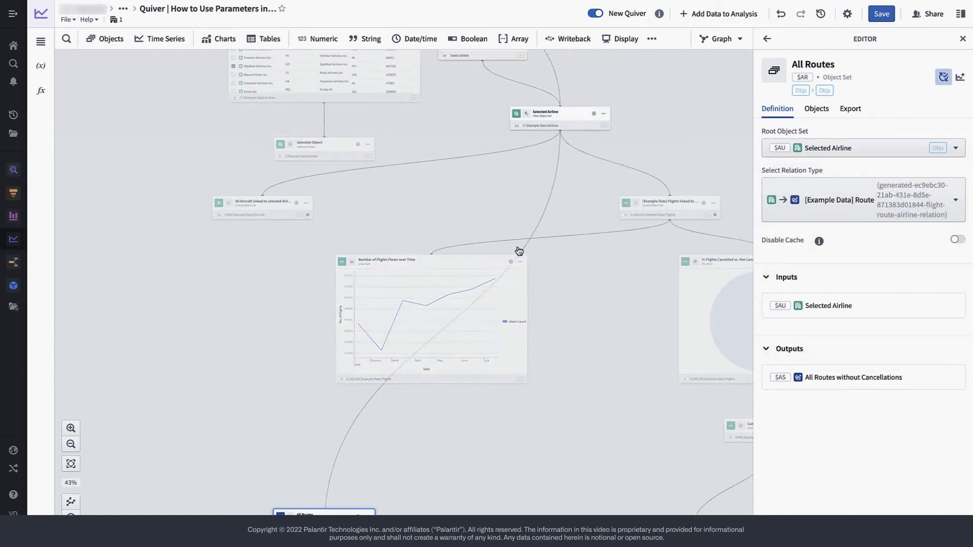
scroll(519, 251, "down", 4)
left_click(71, 502)
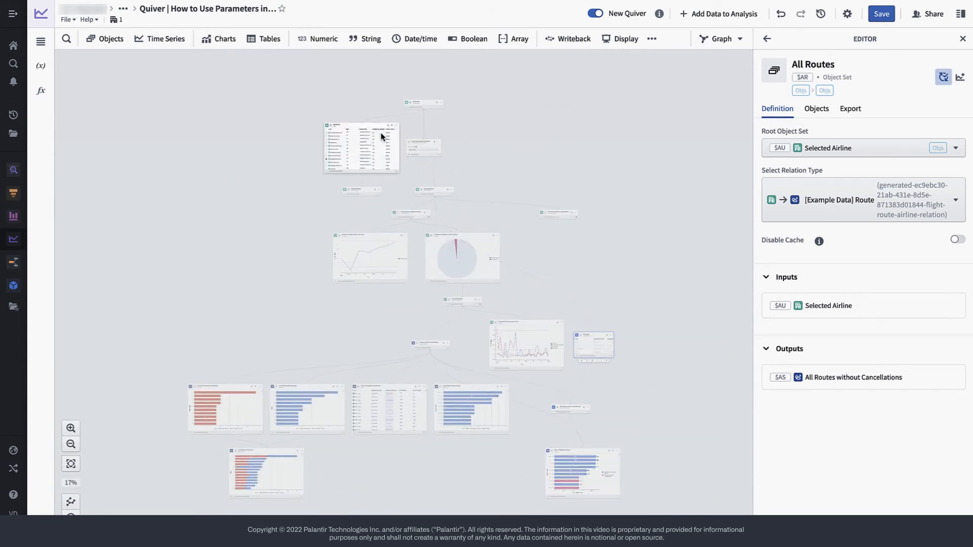
- Choose ExpressJet Airlines LLC in the Description Select Parameter and check the downstream object sets and charts
scroll(423, 145, "up", 5)
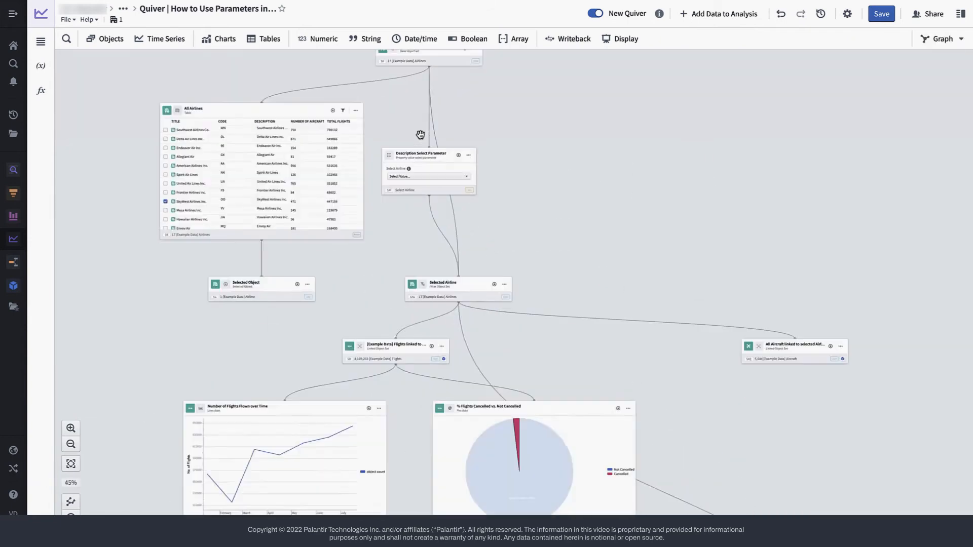
left_click(428, 188)
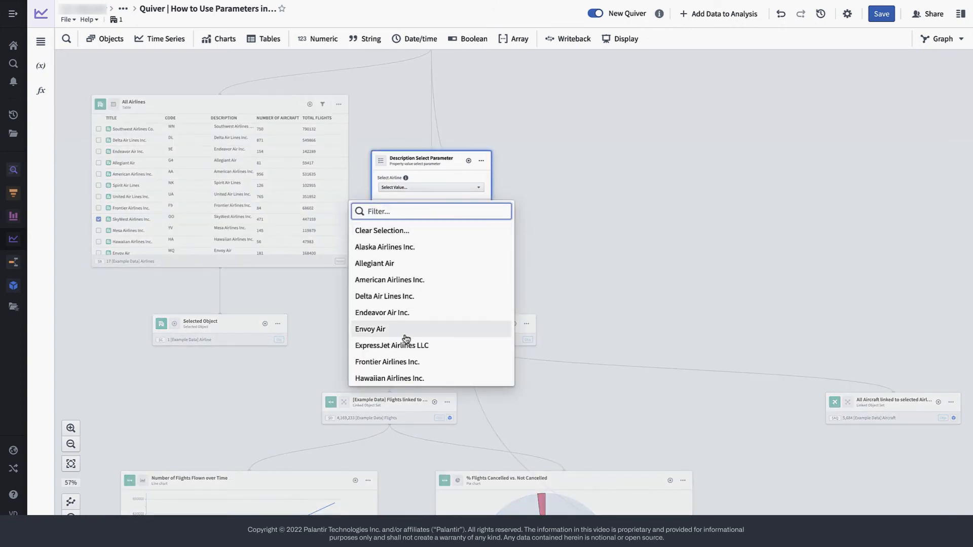
left_click(406, 349)
scroll(568, 282, "down", 4)
scroll(550, 120, "down", 5)
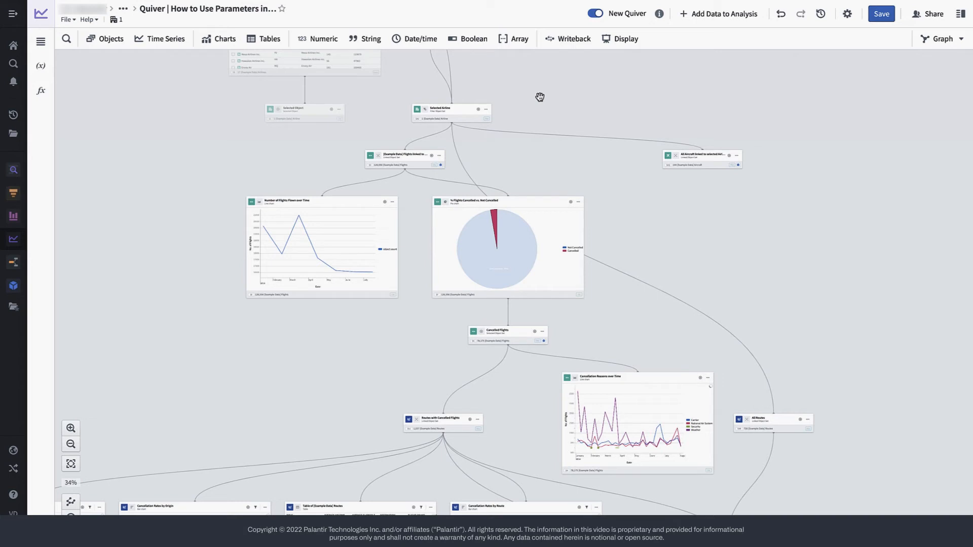
- Delete the All Airlines table card together with all its dependent cards
scroll(539, 97, "up", 5)
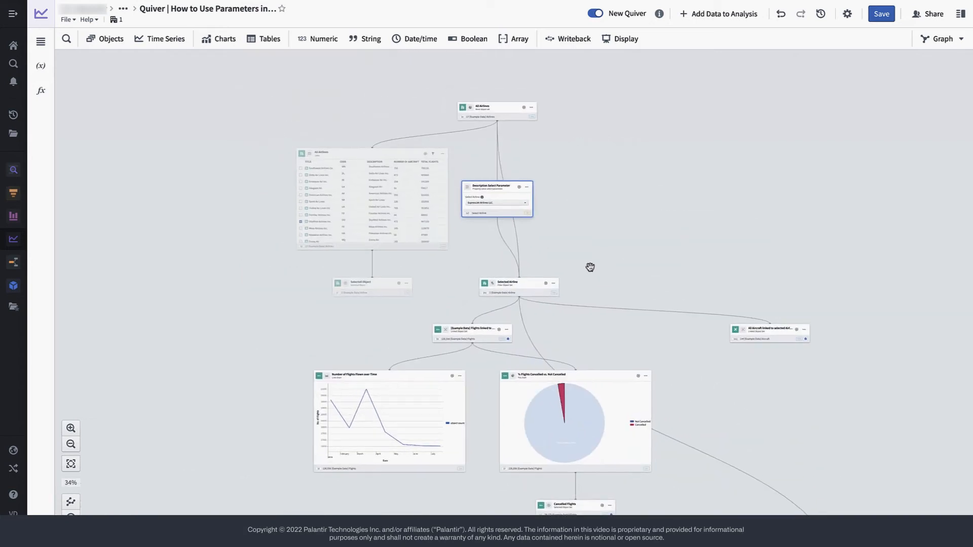
scroll(463, 143, "up", 5)
left_click_drag(469, 157, 592, 109)
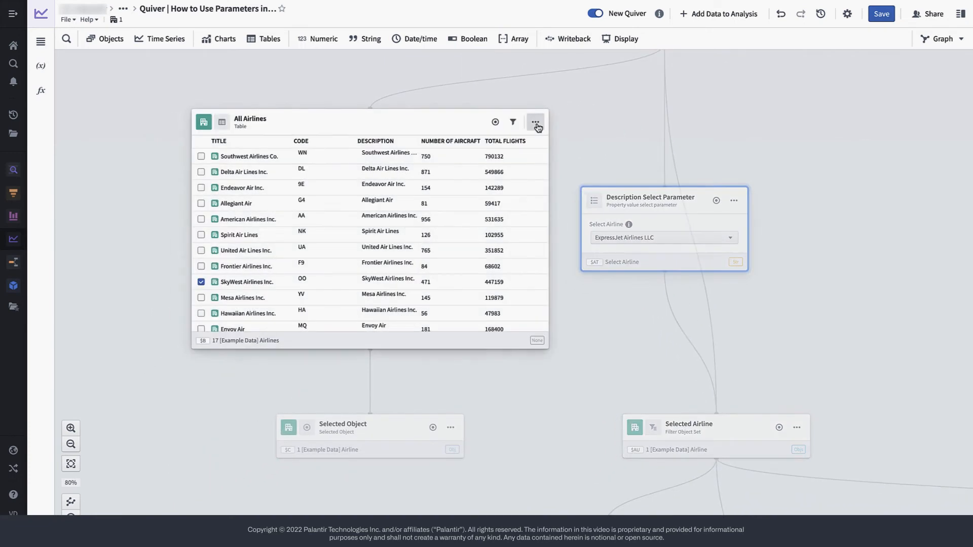
left_click(535, 122)
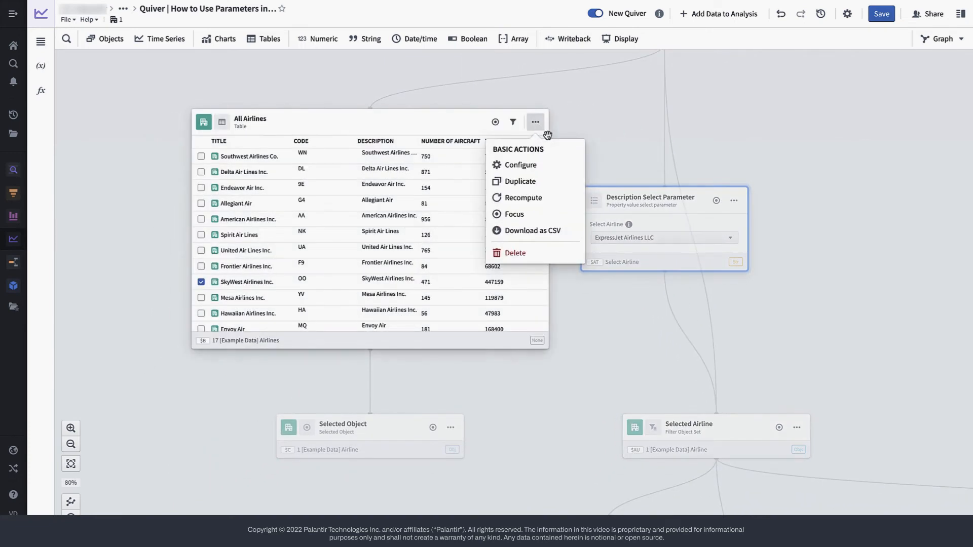
left_click(515, 254)
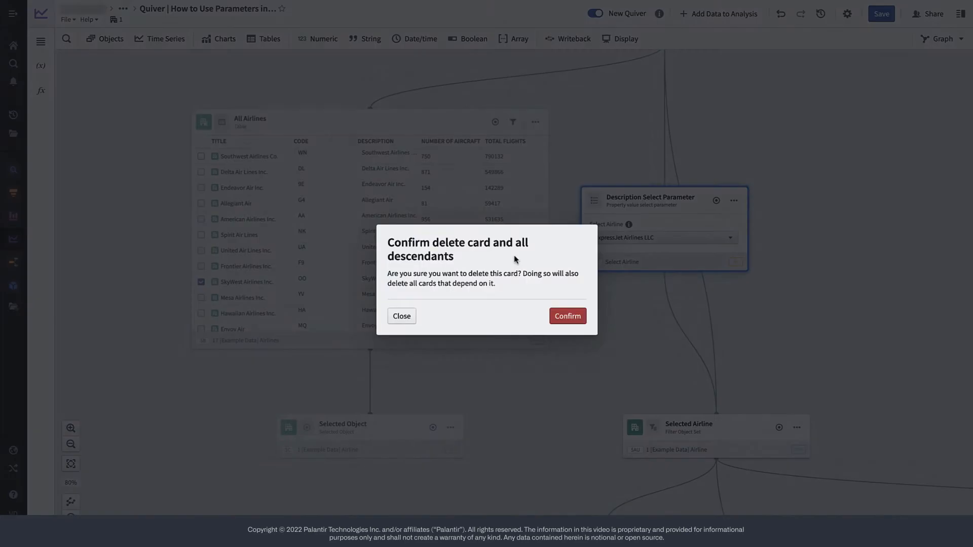
left_click(562, 316)
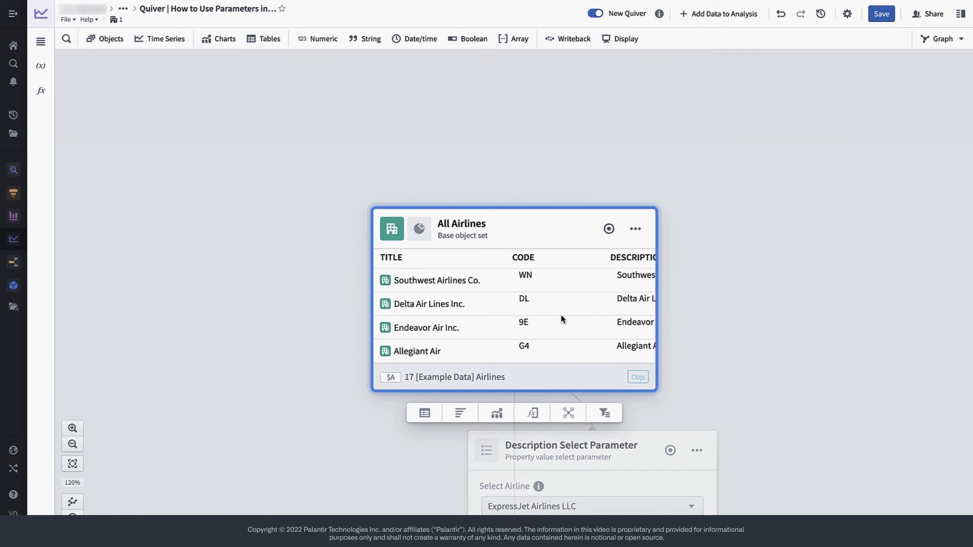
- Switch the analysis to canvas view and remove the Selected Airline filter card from the canvas
scroll(747, 368, "down", 5)
left_click_drag(771, 430, 587, 152)
left_click_drag(605, 198, 643, 235)
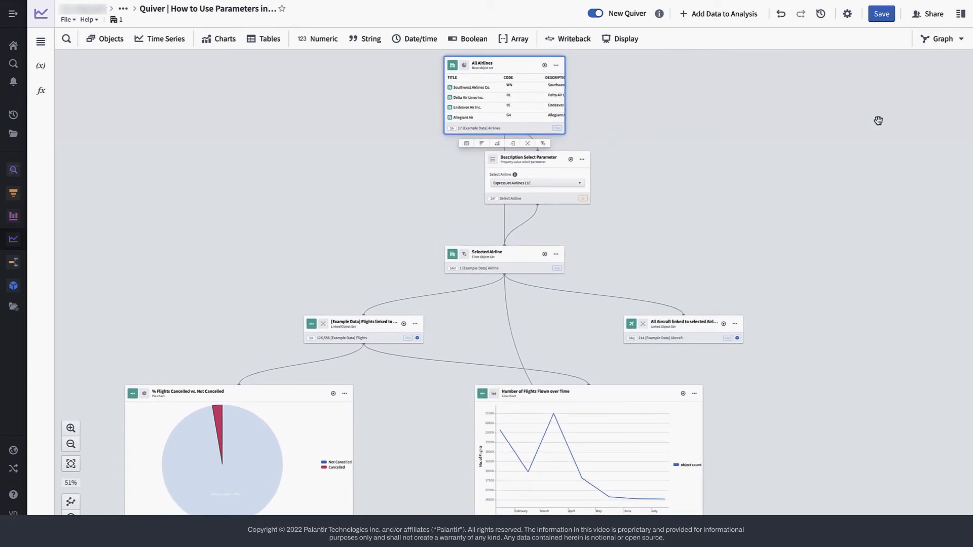
left_click(945, 41)
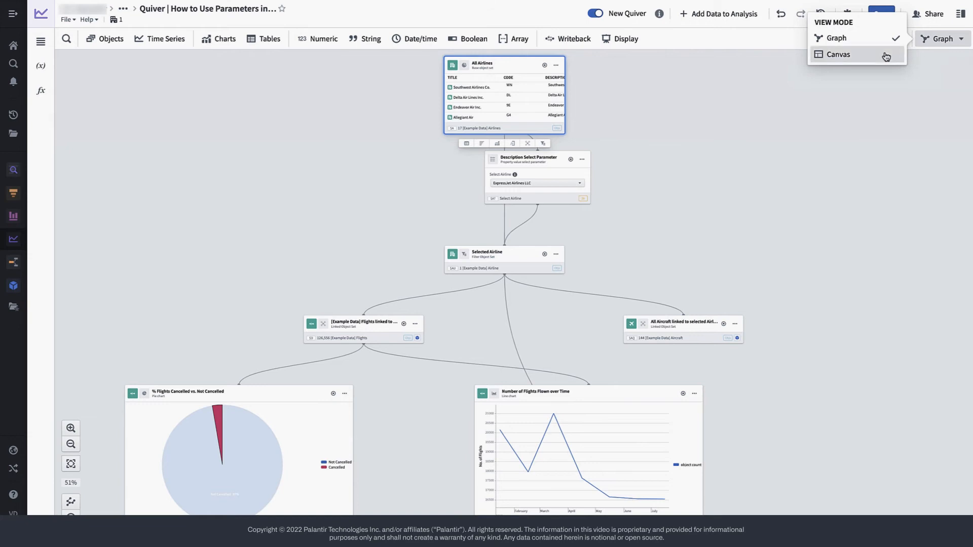
left_click(886, 56)
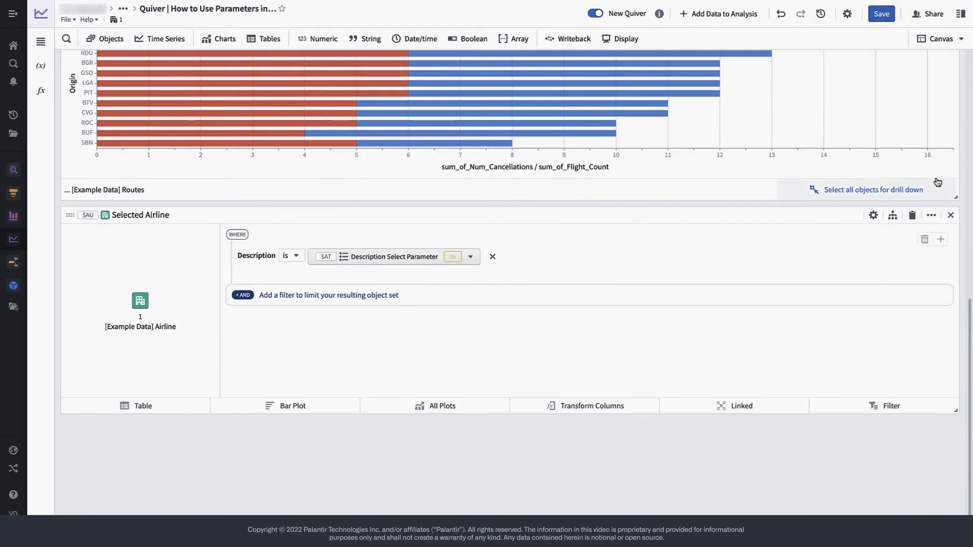
left_click(951, 214)
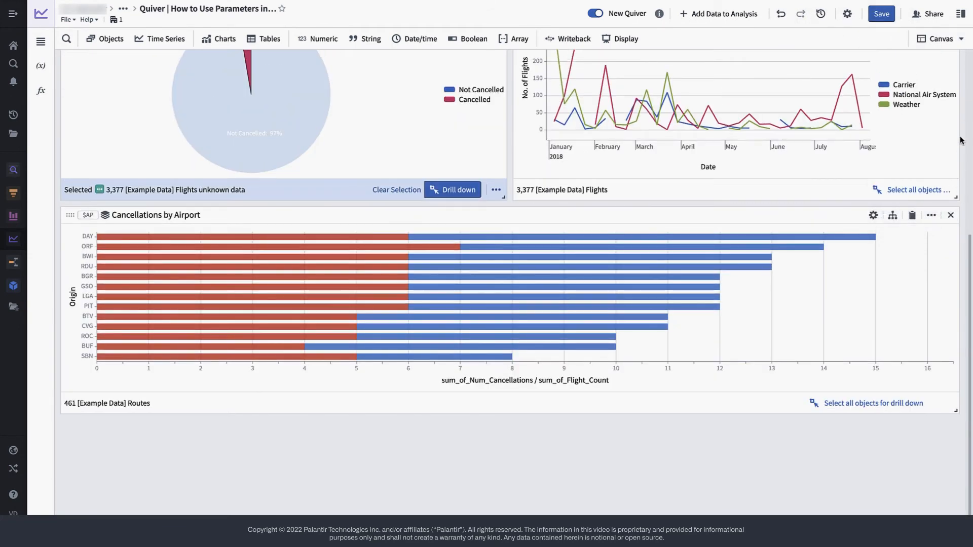
- Choose Mesa Airlines Inc. in the Select Airline dropdown and narrow its card to half the canvas width
scroll(959, 141, "up", 5)
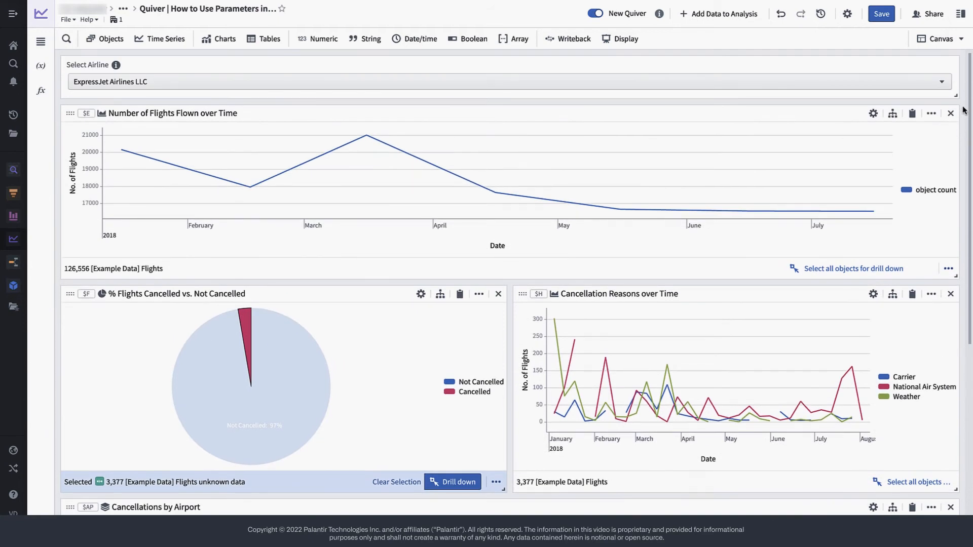
left_click(903, 81)
scroll(508, 226, "down", 1)
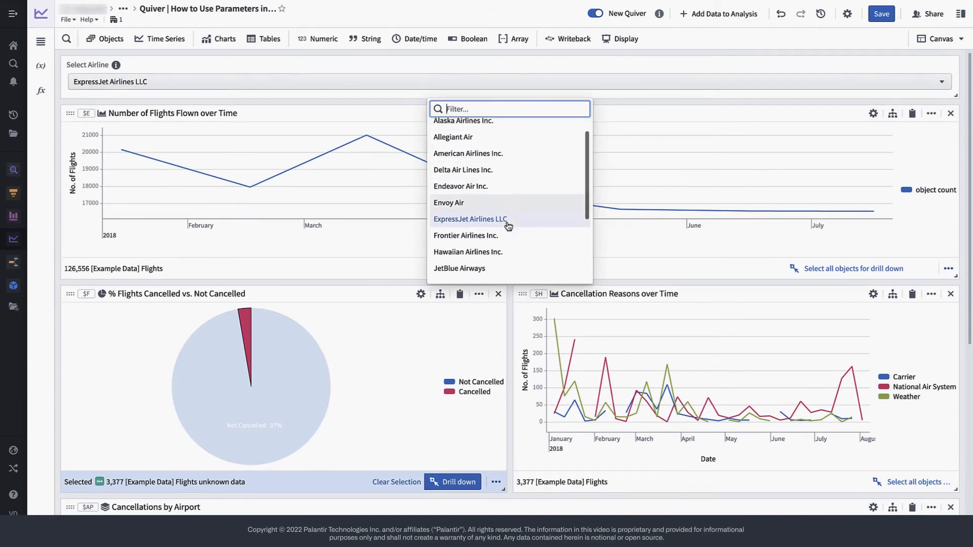
scroll(508, 224, "down", 3)
left_click(506, 200)
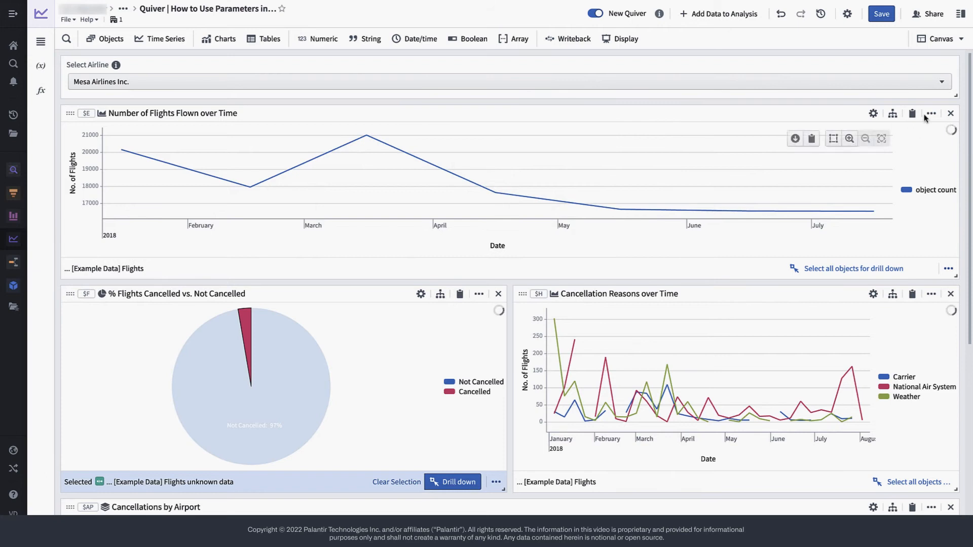
left_click_drag(960, 81, 514, 81)
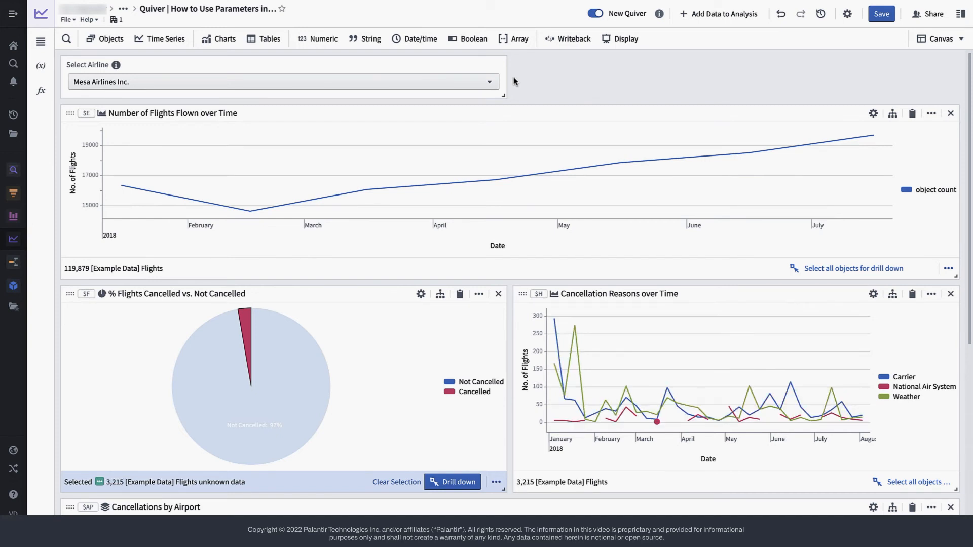
- Add a time range parameter and set its prompt to "Select Time Range"
left_click(418, 39)
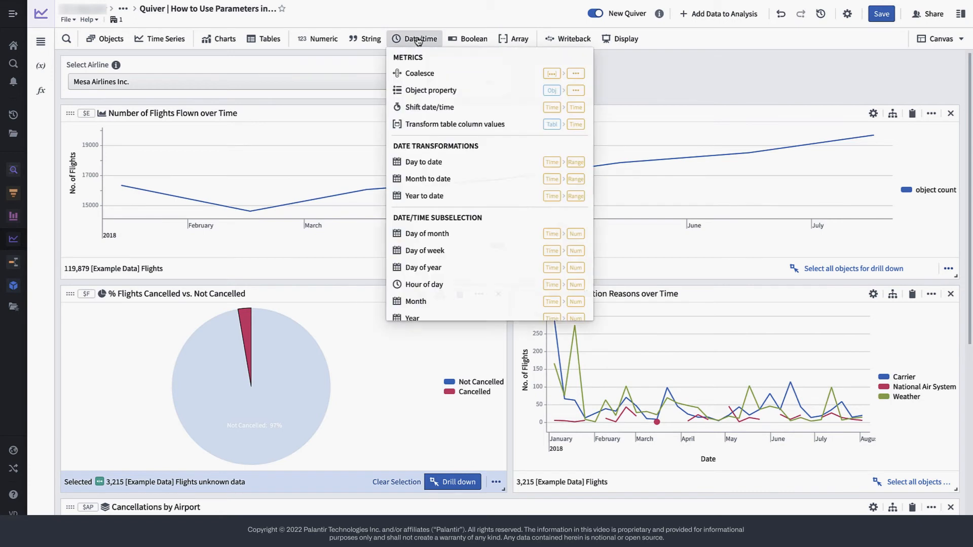
scroll(456, 200, "down", 3)
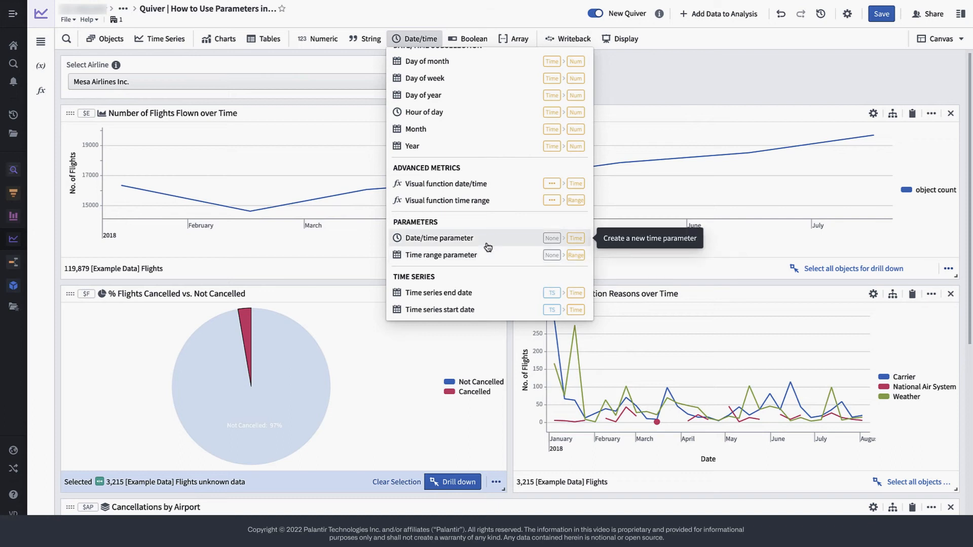
left_click(493, 258)
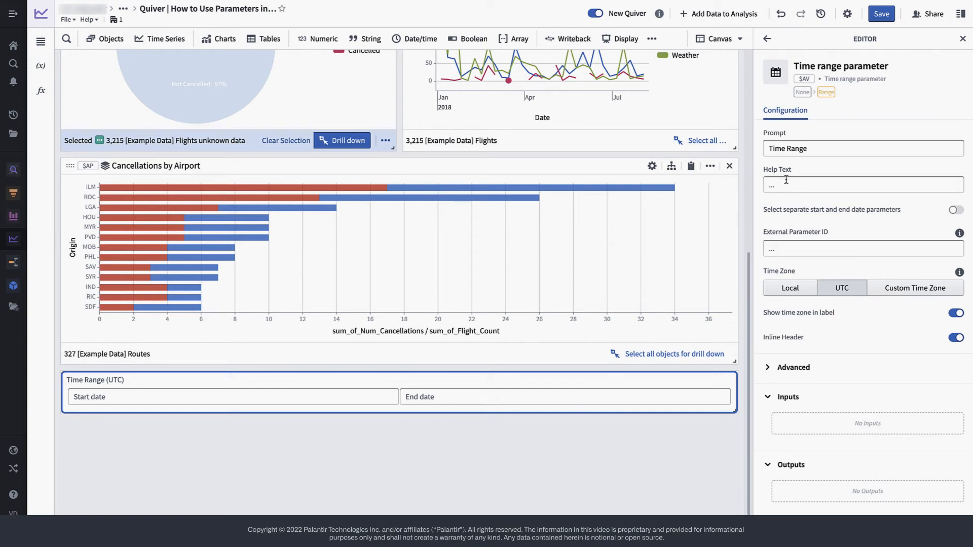
triple_click(820, 152)
type("Select")
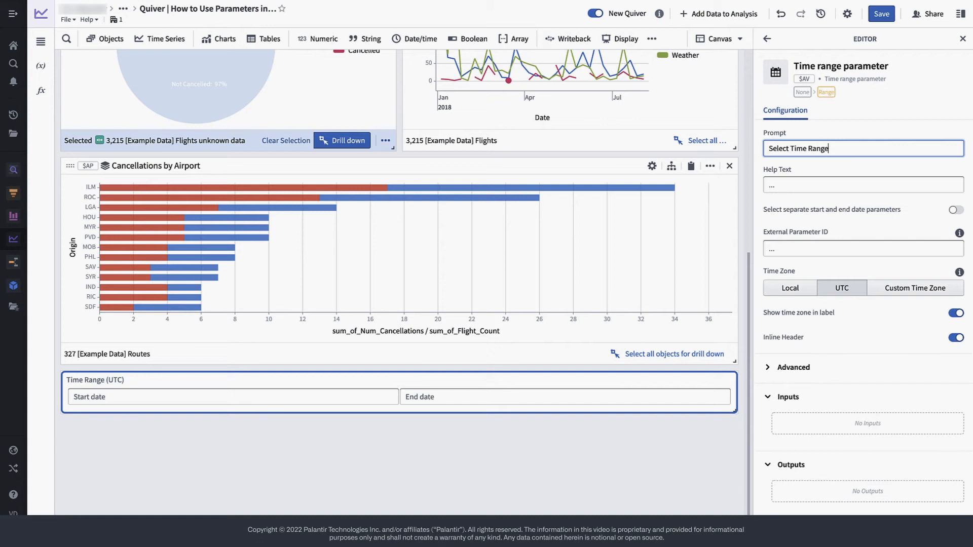
- Move the time range parameter card up beside the Select Airline card and narrow it to half the canvas width
left_click(858, 128)
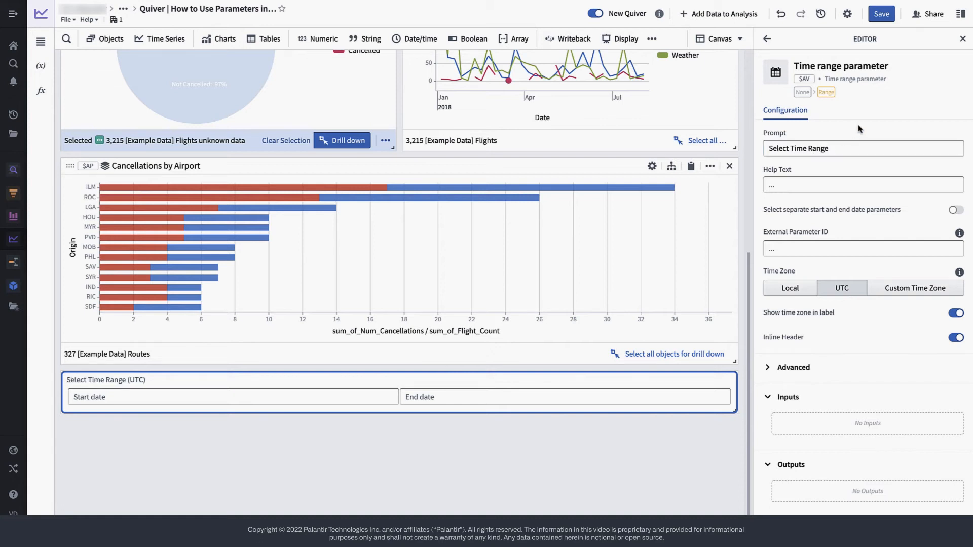
left_click(40, 42)
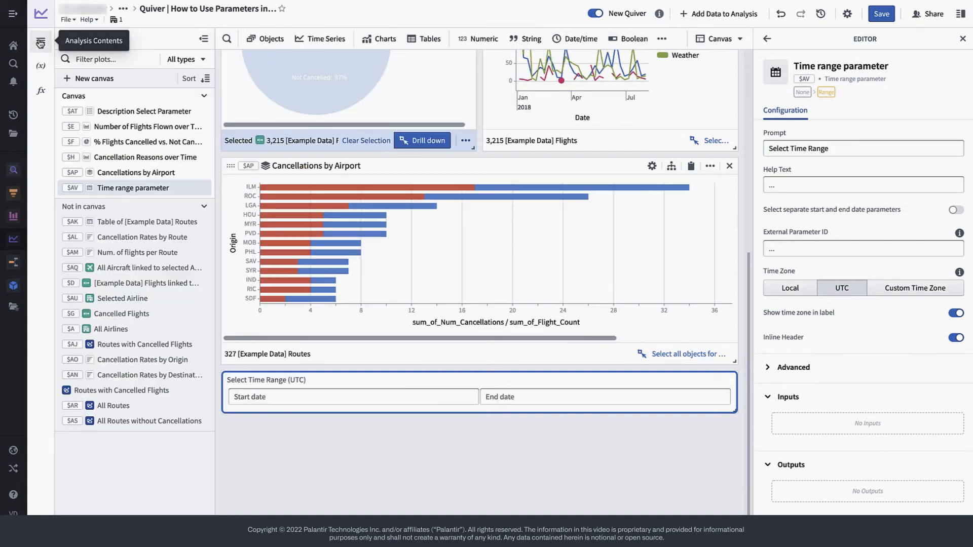
left_click_drag(93, 184, 96, 126)
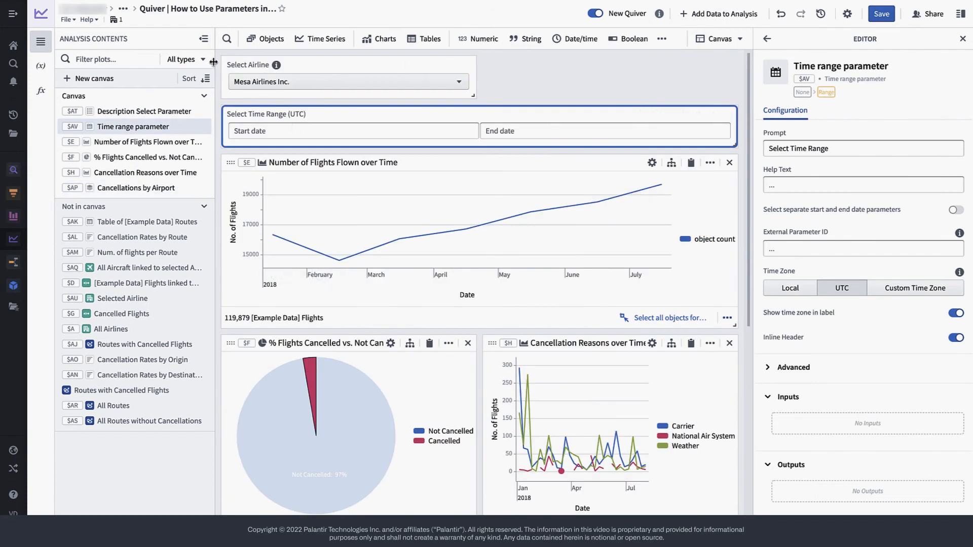
left_click(203, 38)
left_click_drag(733, 145, 395, 146)
left_click_drag(66, 114, 441, 97)
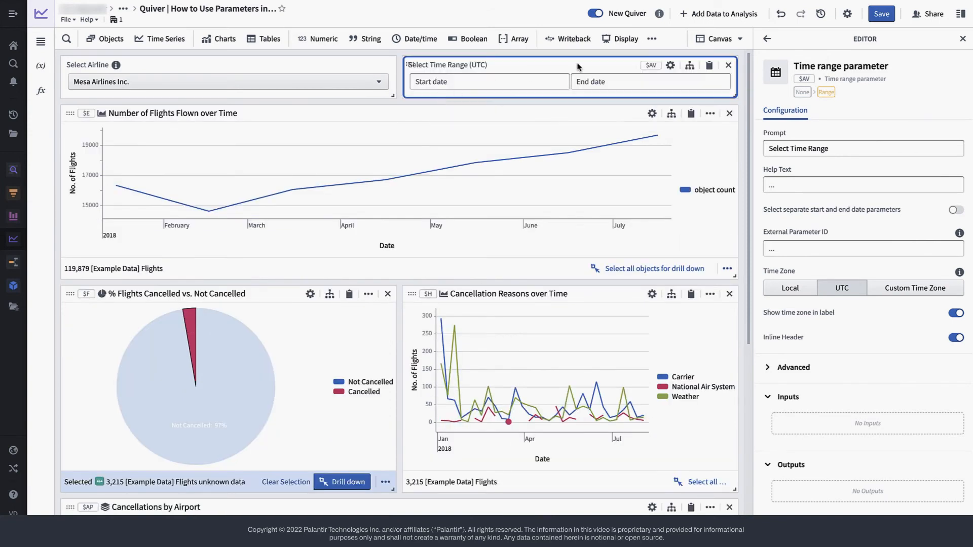
- Switch the analysis to graph view and close the parameter's editor
left_click(718, 39)
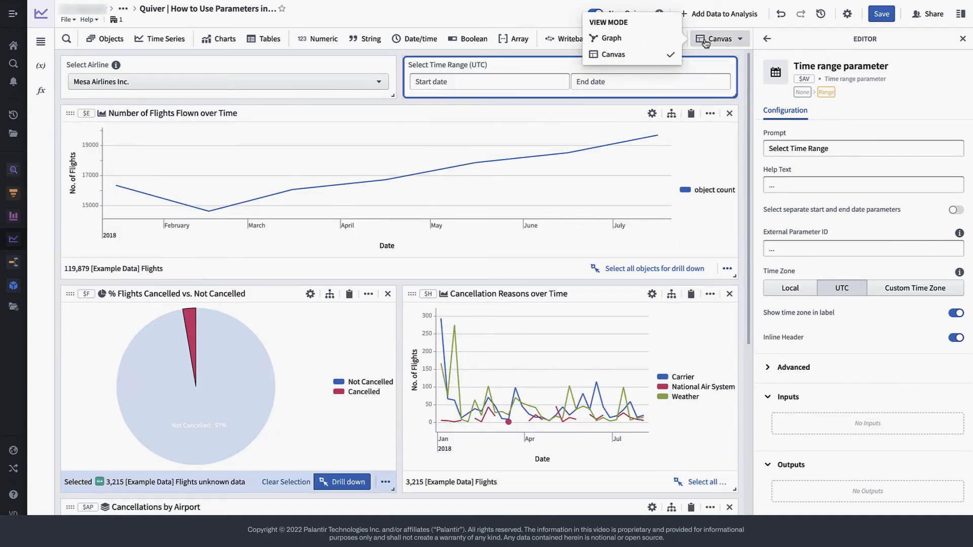
left_click(656, 43)
left_click(962, 39)
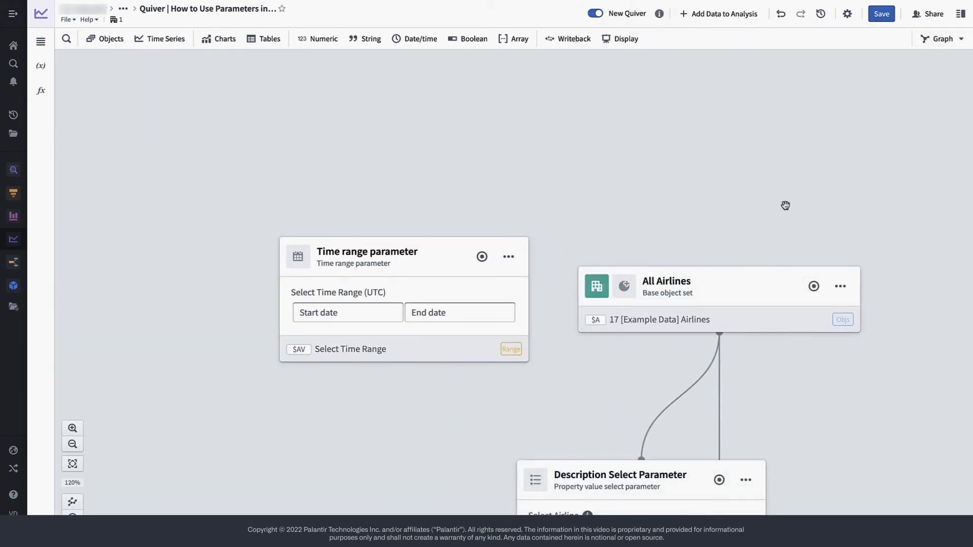
- Add a filter object set derived from the [Example Data] Flights linked object set
left_click_drag(785, 205, 619, 89)
scroll(697, 302, "down", 5)
left_click_drag(707, 368, 634, 171)
scroll(662, 161, "down", 3)
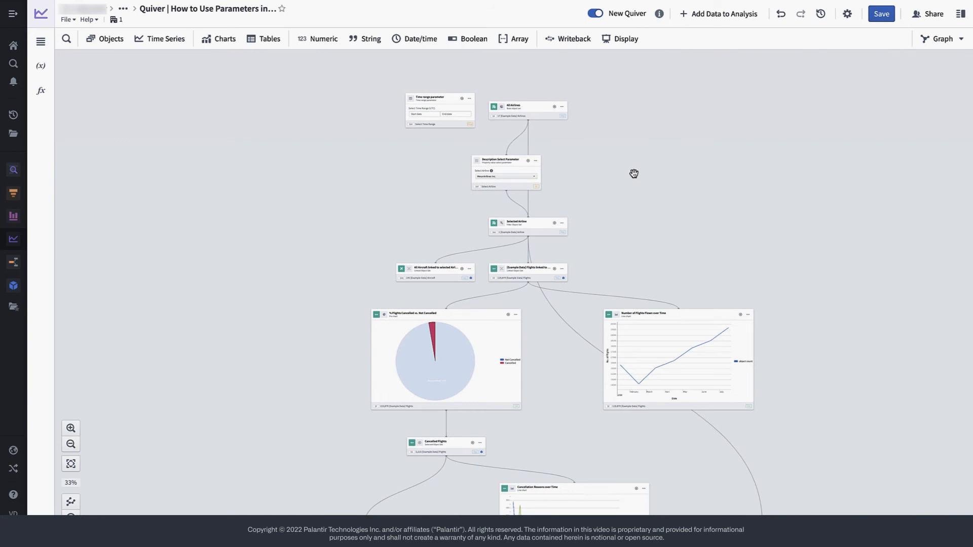
scroll(627, 233, "up", 5)
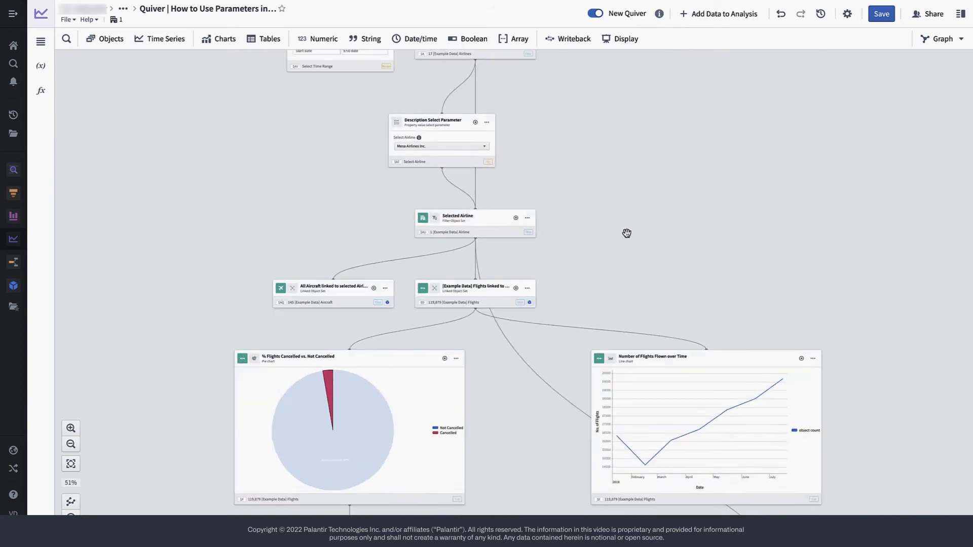
left_click_drag(615, 265, 719, 182)
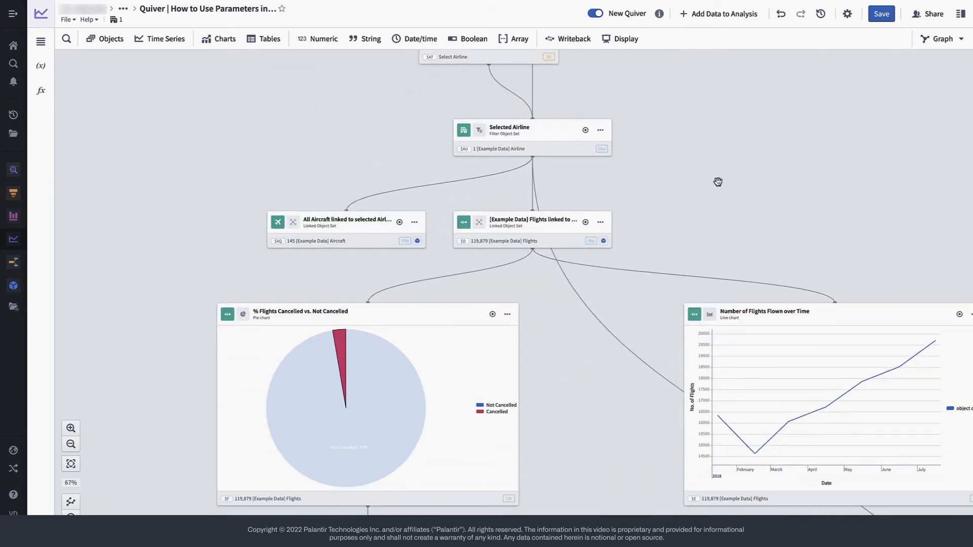
left_click(532, 227)
left_click(601, 191)
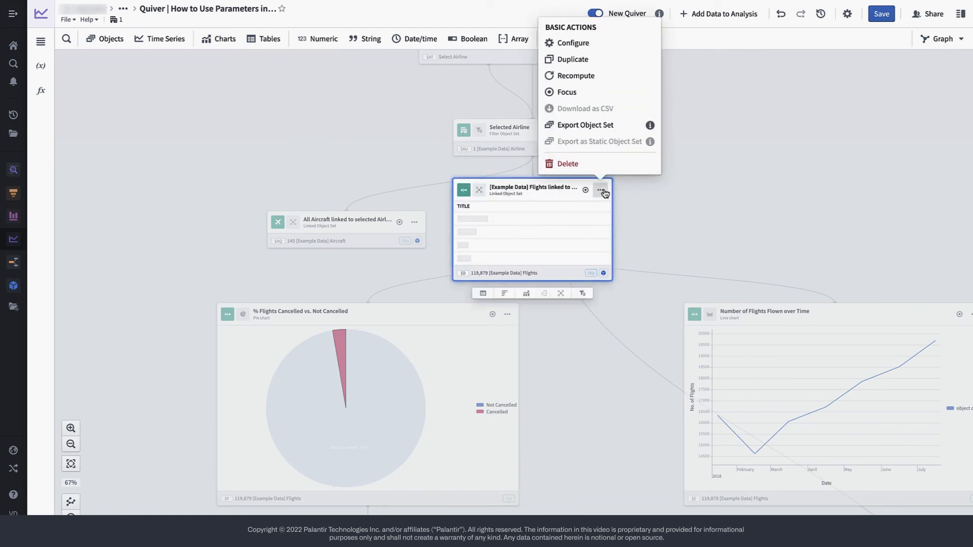
left_click(602, 191)
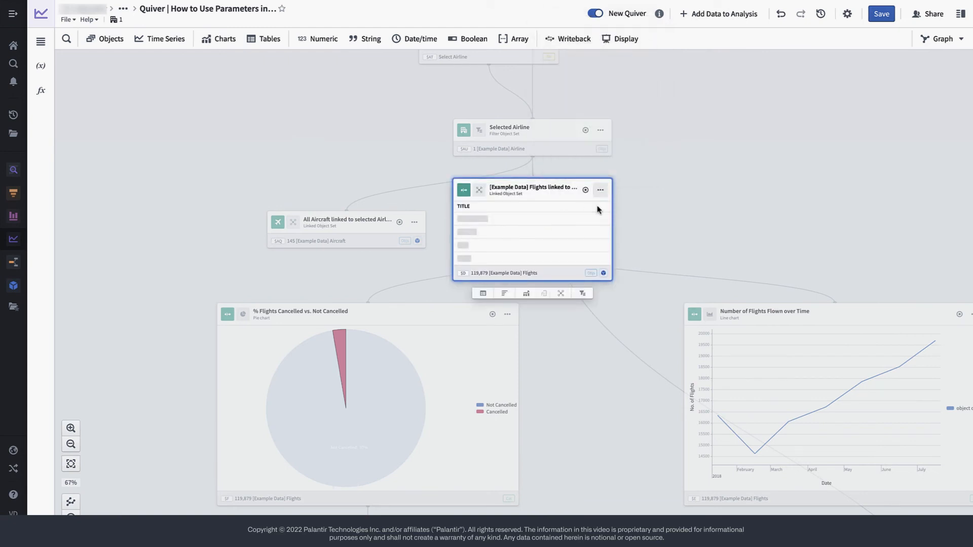
left_click(582, 297)
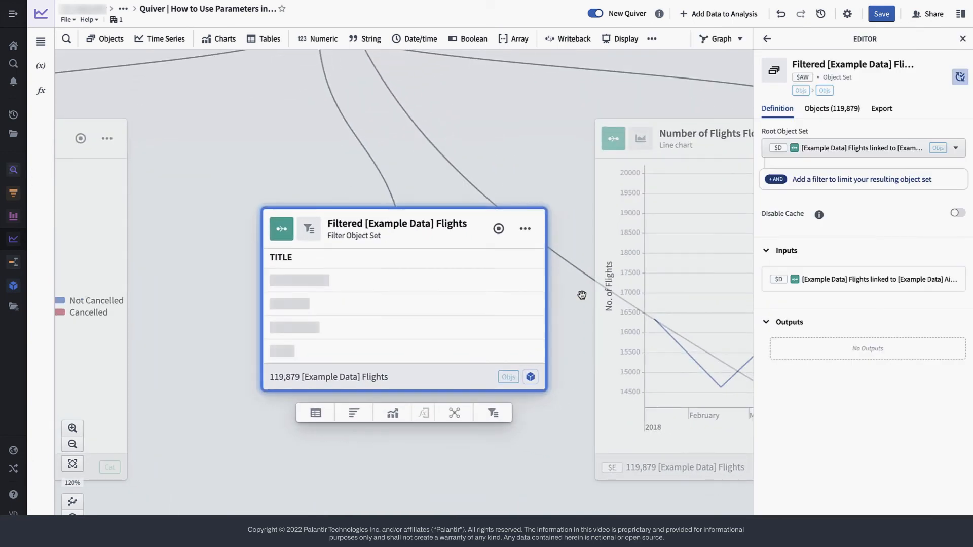
- Filter the new flights object set by Date, using the time range parameter as the range
left_click(842, 185)
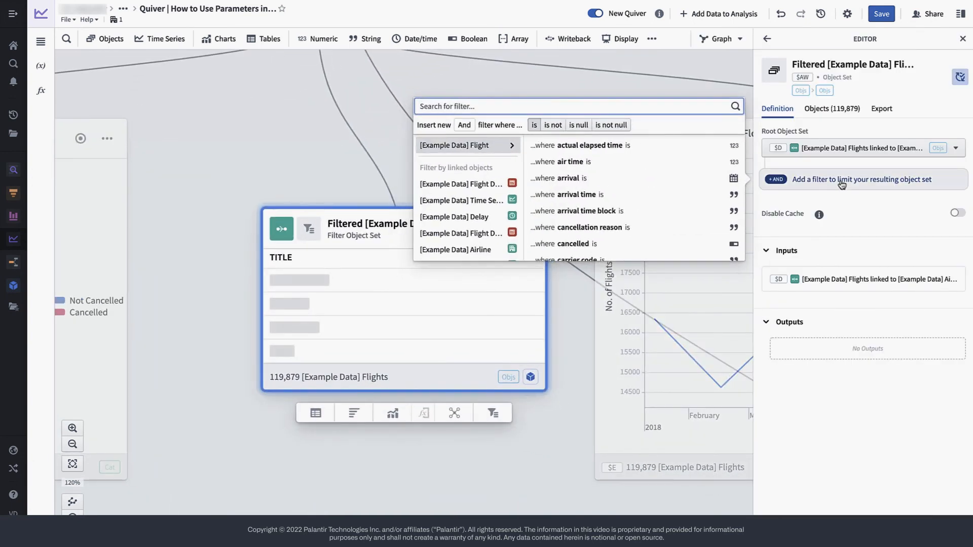
type("da")
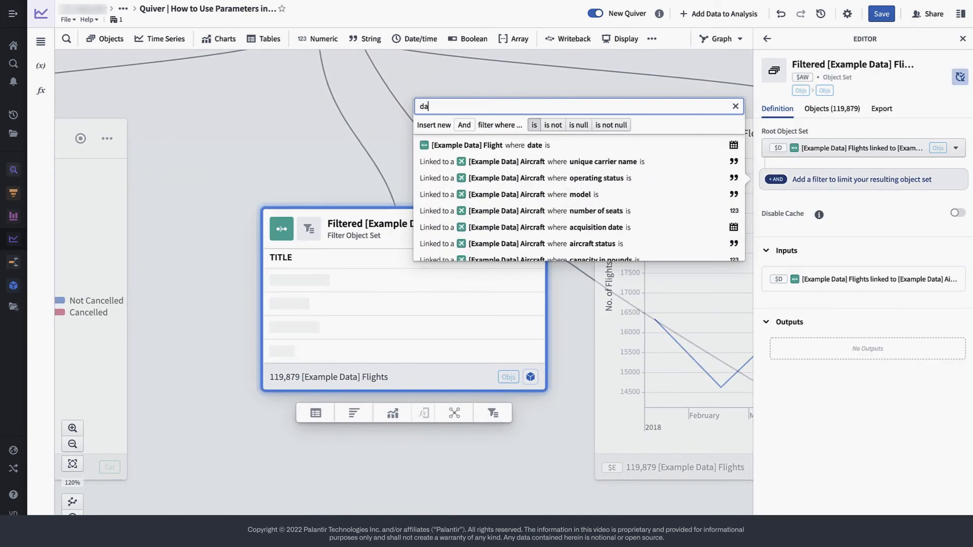
left_click(651, 148)
left_click(952, 209)
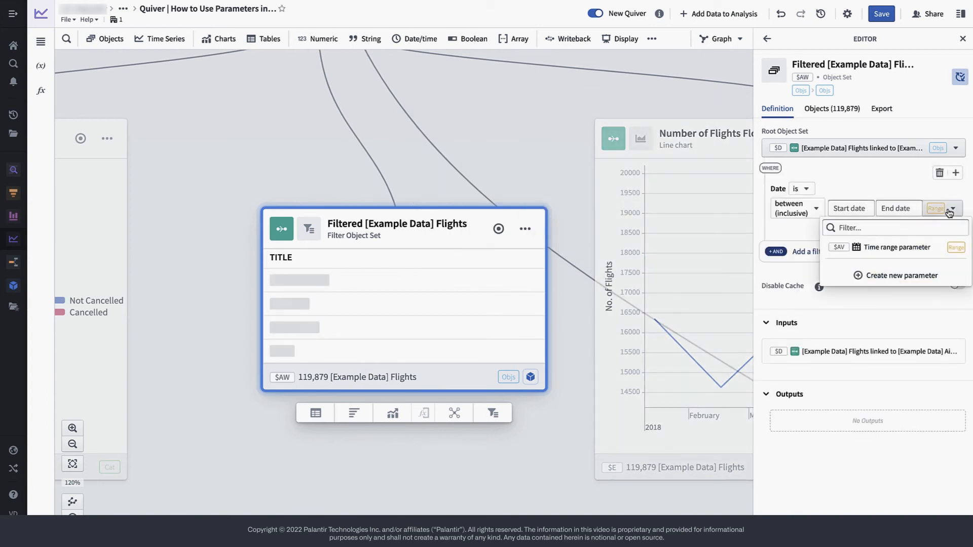
left_click(923, 246)
- Replace the Number of Flights Flown over Time chart's object set with Filtered [Example Data] Flights
scroll(538, 276, "down", 5)
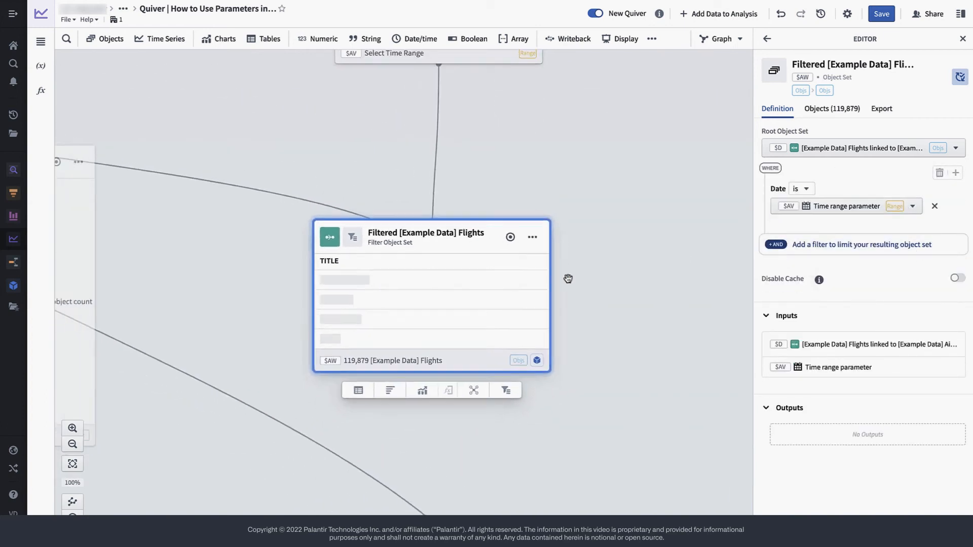
left_click_drag(371, 357, 549, 282)
scroll(576, 348, "down", 3)
left_click(502, 238)
left_click(498, 219)
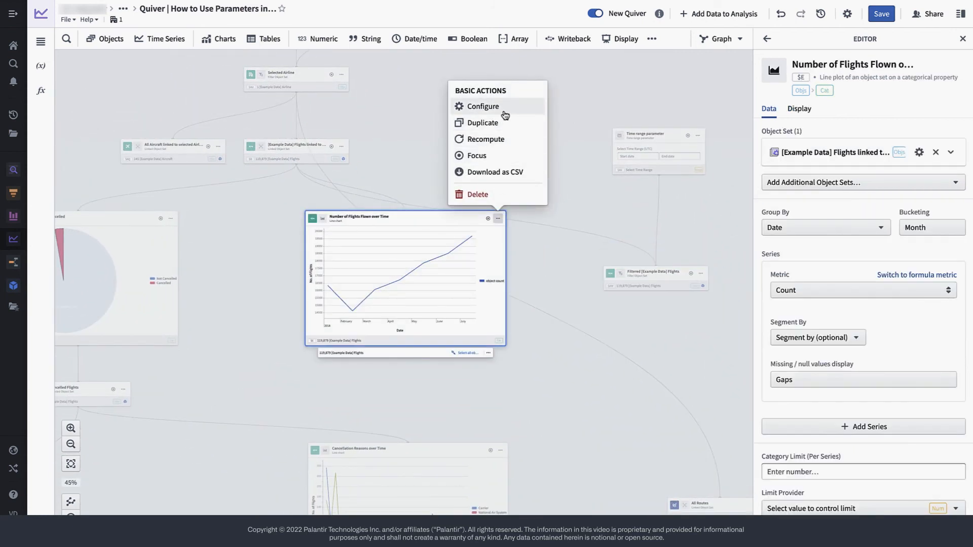
left_click(505, 111)
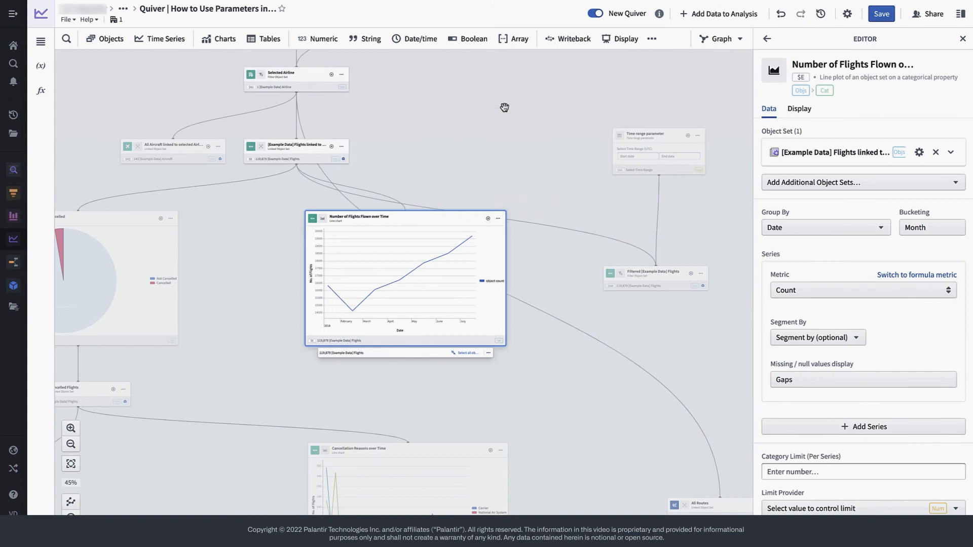
left_click(936, 153)
left_click(911, 152)
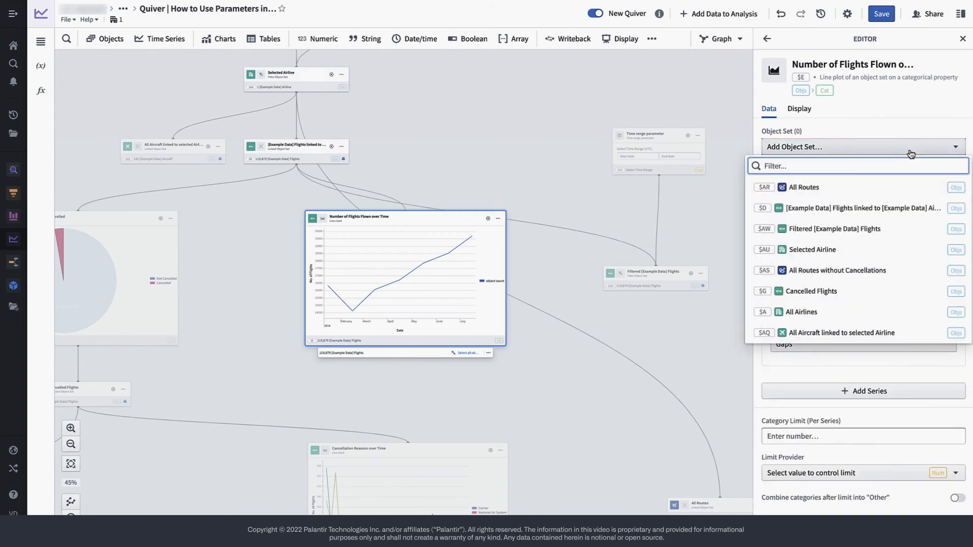
left_click(877, 233)
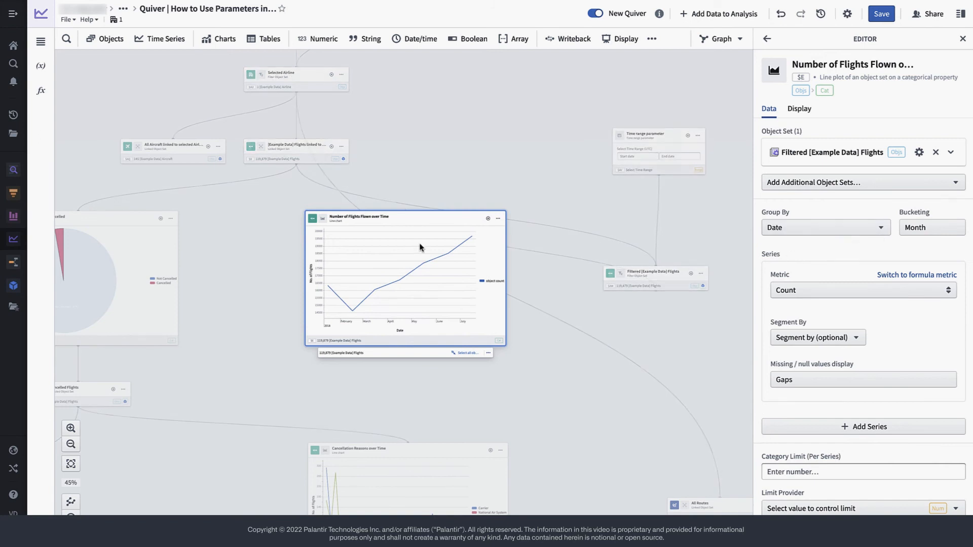
- Change the % Flights Cancelled vs. Not Cancelled pie chart's object set to Filtered [Example Data] Flights
left_click(171, 218)
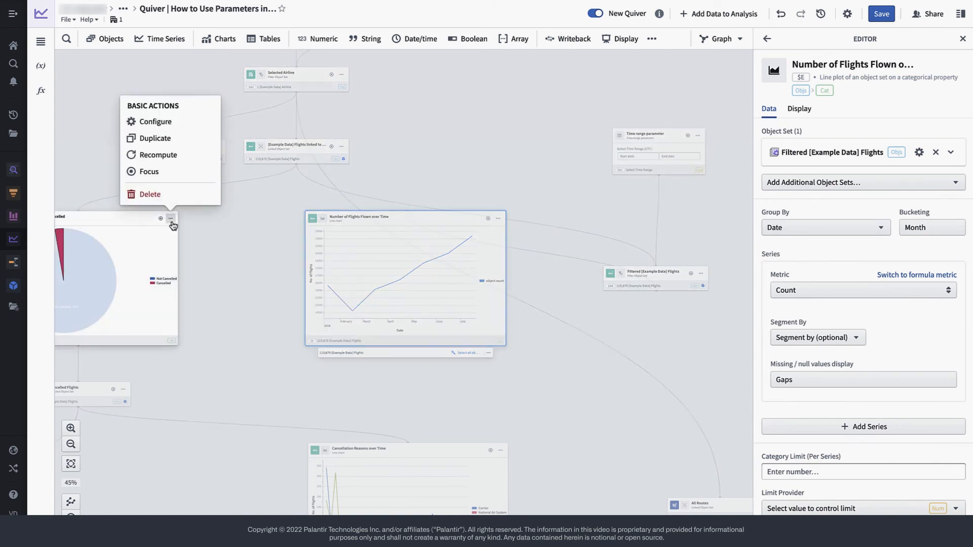
left_click(193, 126)
left_click(914, 148)
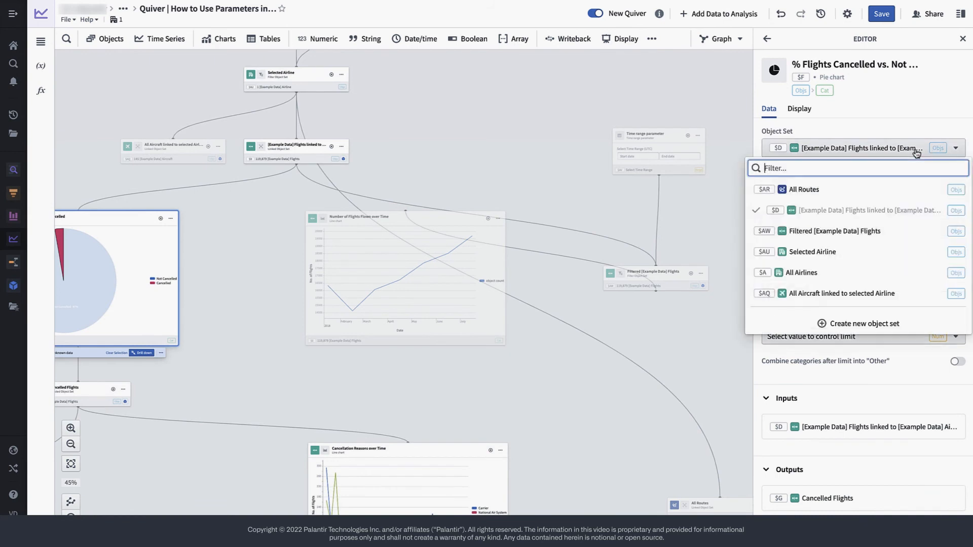
left_click(862, 231)
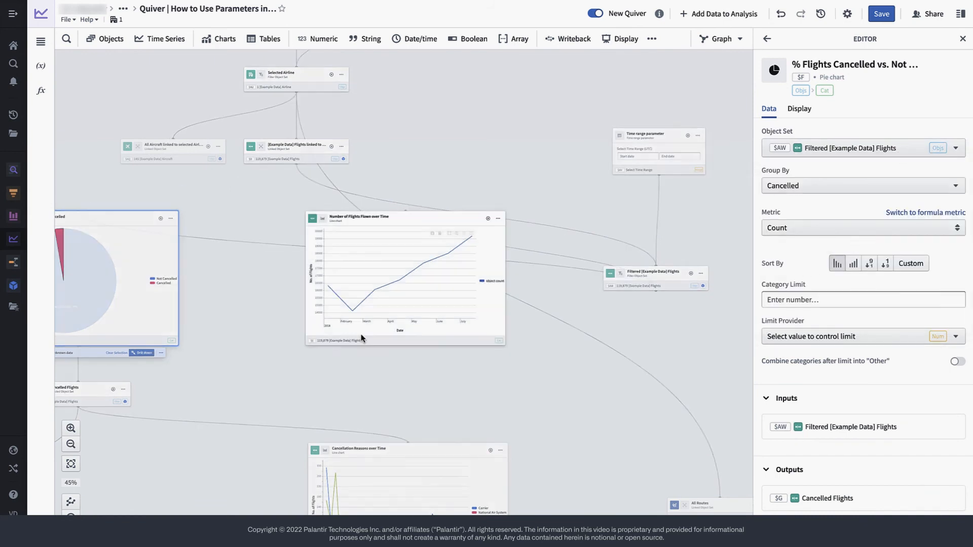
- Automatically lay out the graph nodes and look closer at the filtered flights branch
left_click(71, 502)
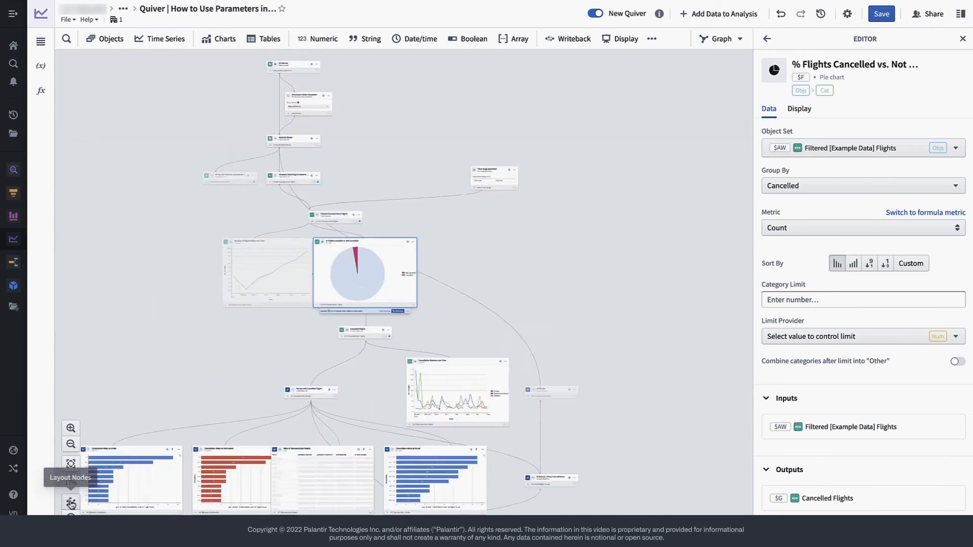
scroll(368, 219, "up", 2)
scroll(369, 218, "up", 2)
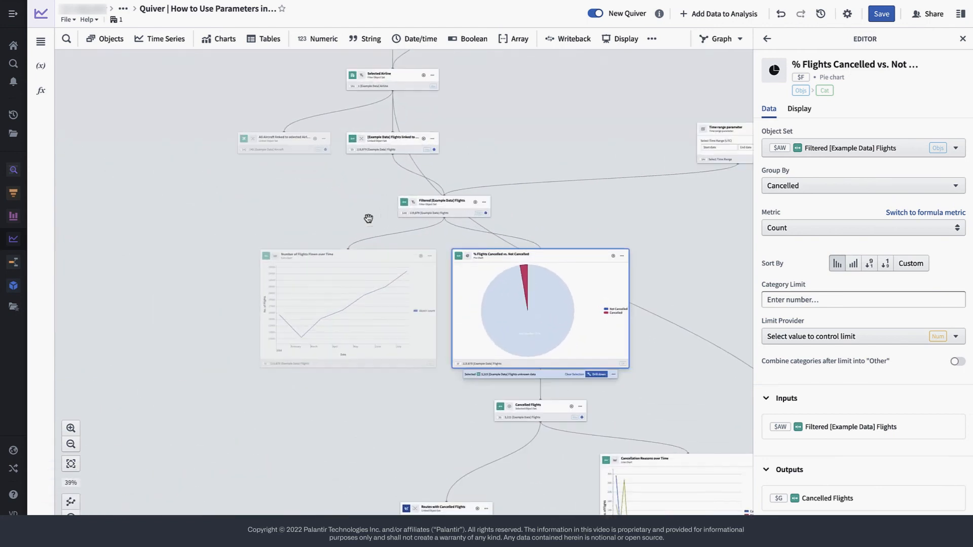
- Switch the analysis back to canvas view and return to the parameter cards
left_click(722, 39)
left_click(656, 52)
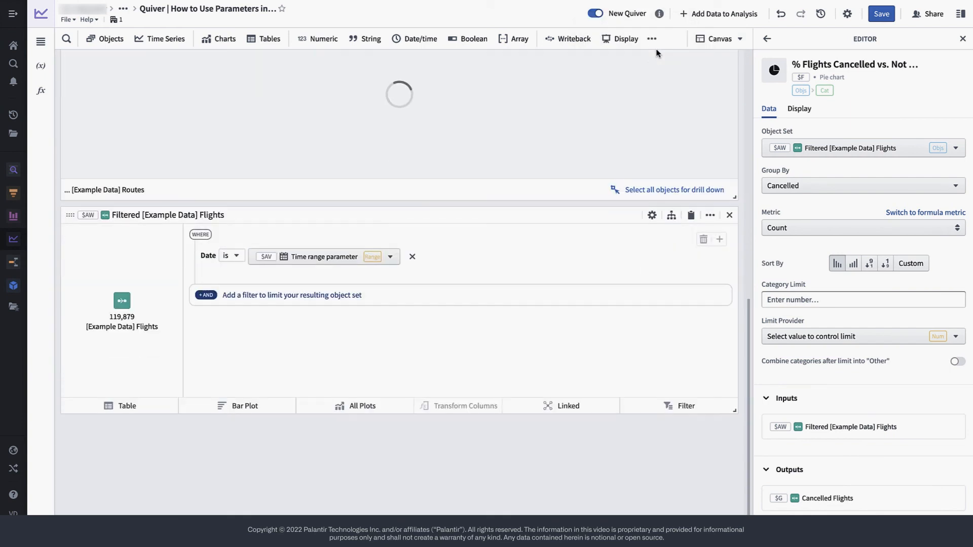
scroll(591, 161, "up", 2)
scroll(548, 156, "up", 10)
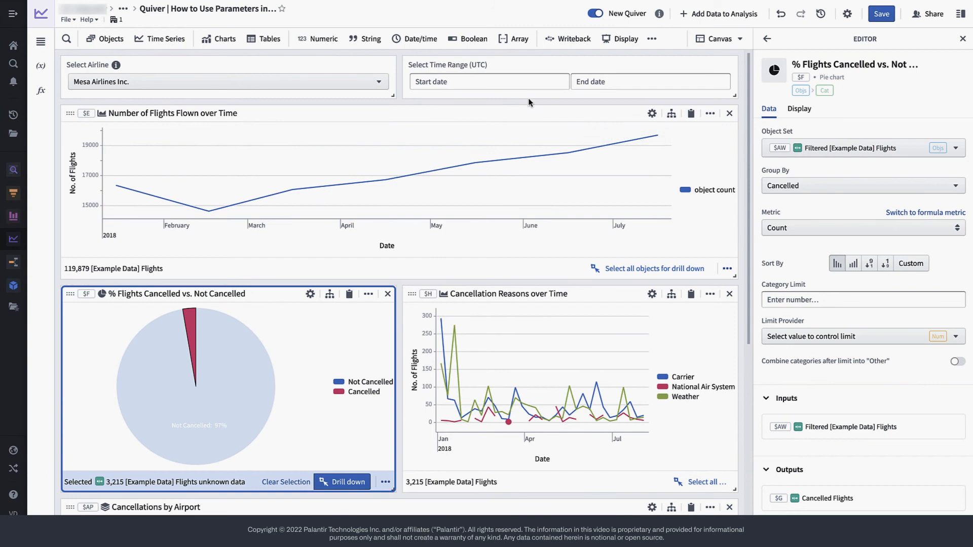
- Open the Select Time Range calendar and set its start month to February 2018
left_click(526, 85)
left_click(520, 108)
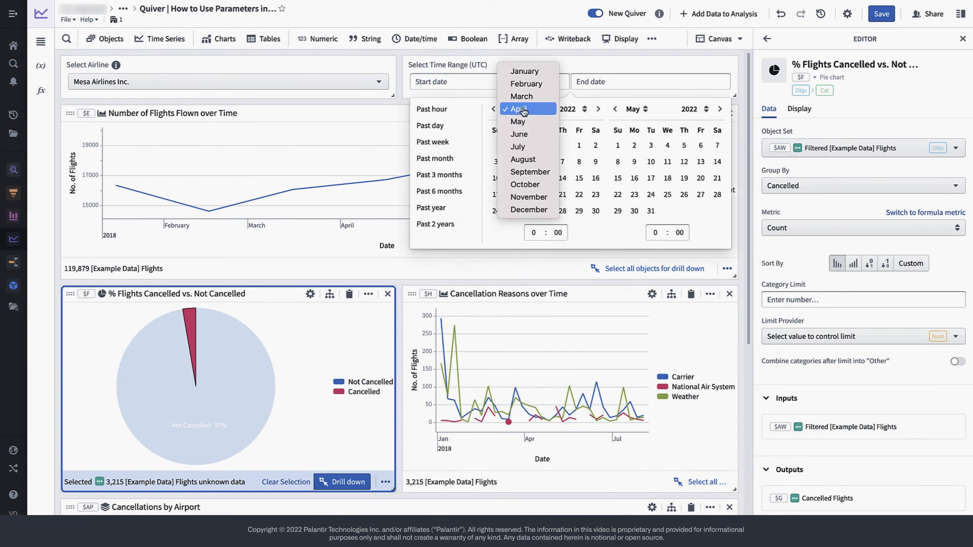
left_click(525, 83)
left_click(567, 110)
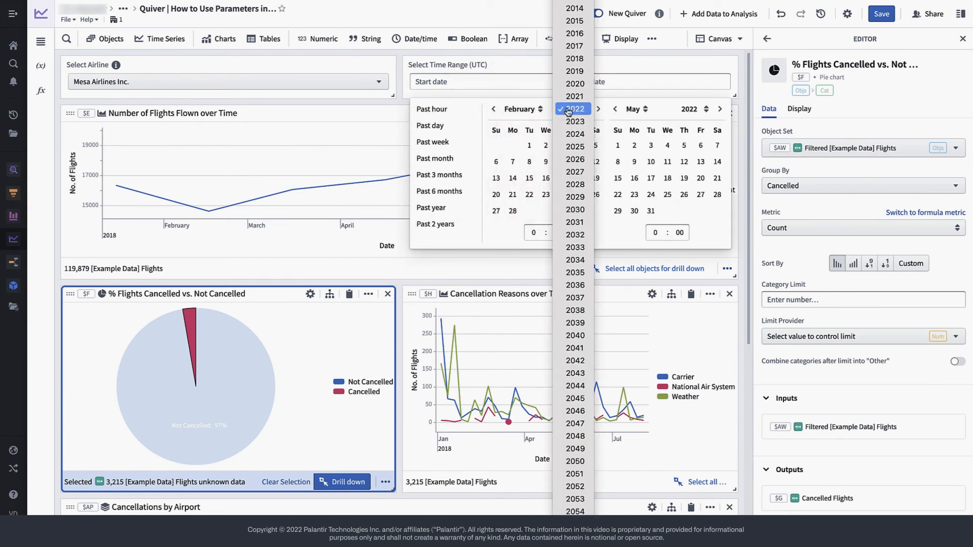
left_click(578, 70)
left_click(576, 109)
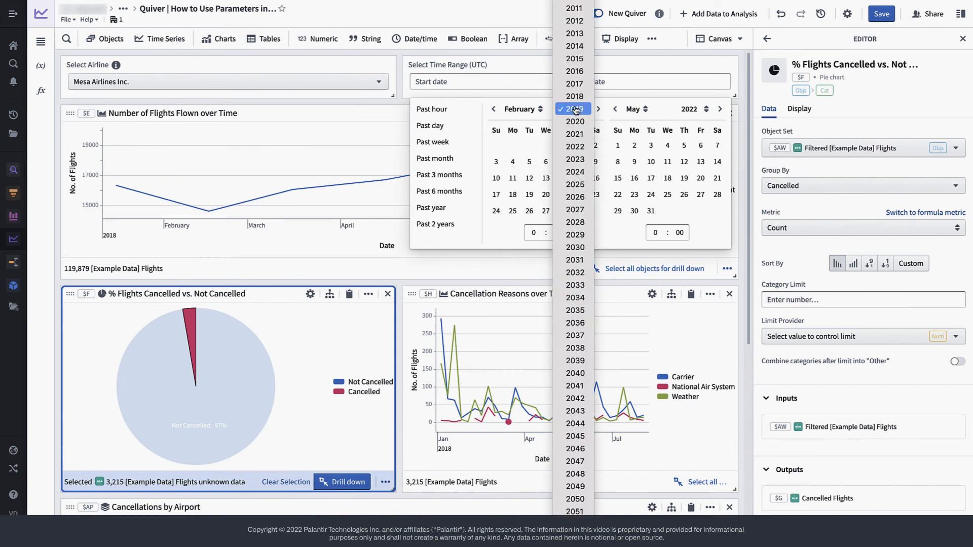
left_click(576, 97)
- Set the calendar's end month to August 2018 and select the range from 2018/02/01 to 2018/08/31
left_click(635, 109)
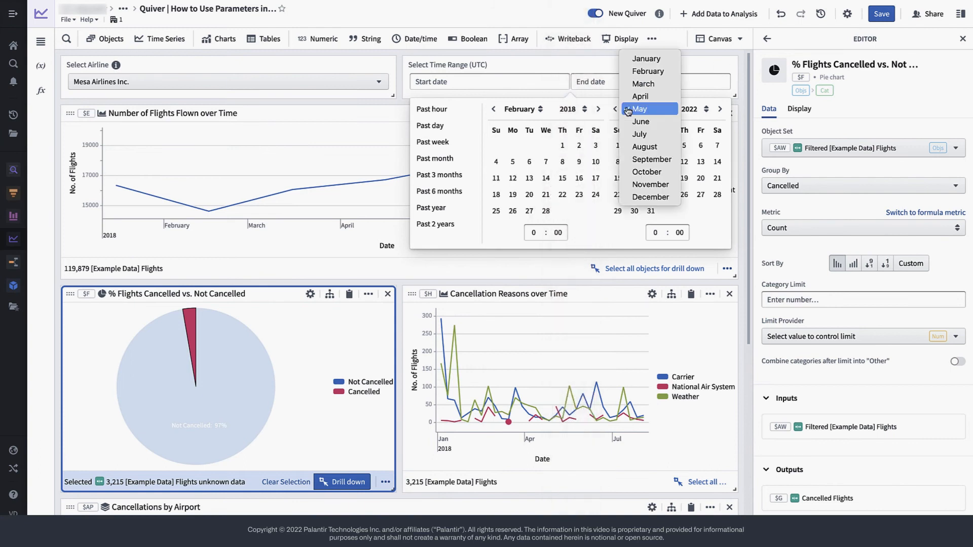
key("Escape")
left_click(688, 110)
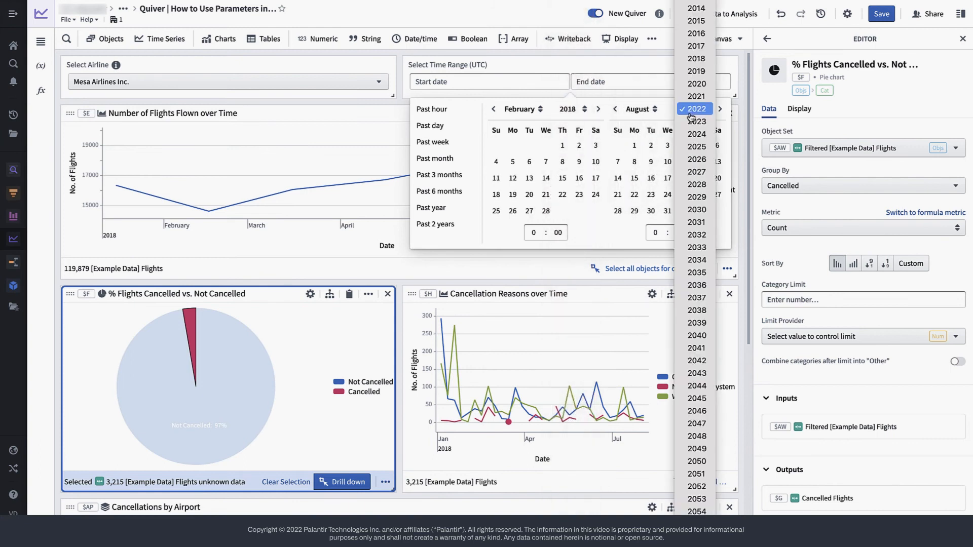
left_click(697, 59)
left_click(562, 146)
left_click(683, 194)
left_click(700, 211)
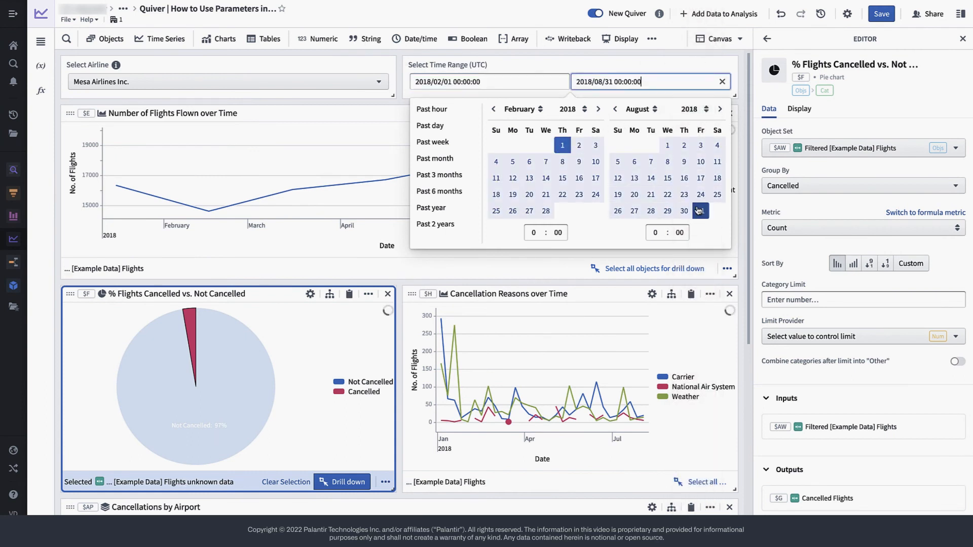
left_click(736, 224)
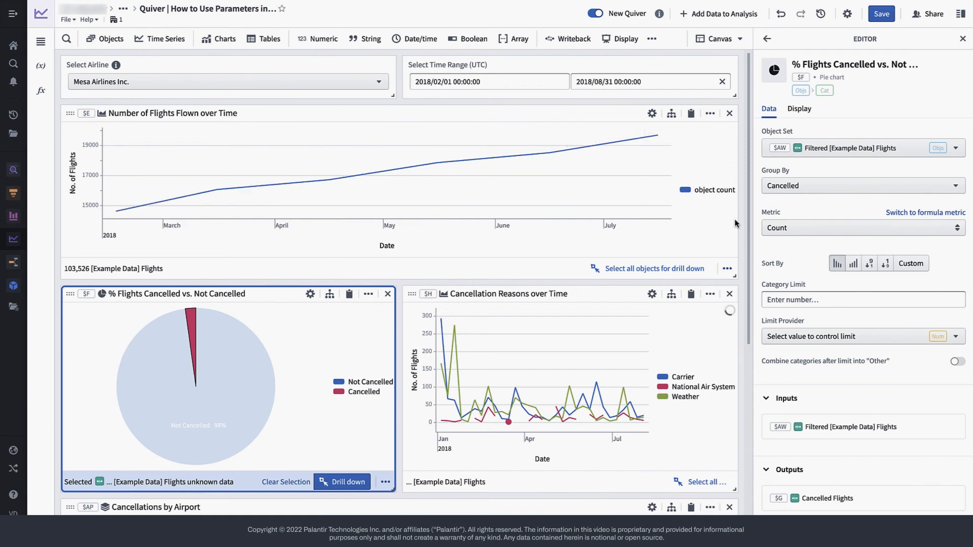
- Examine how the flight and cancellation charts on the canvas respond to the selected time range
scroll(736, 223, "down", 3)
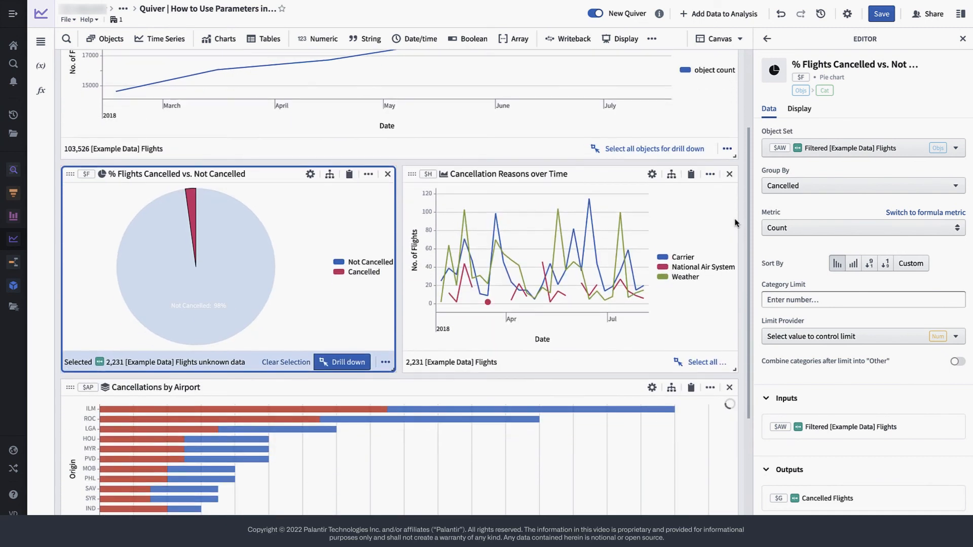
scroll(736, 223, "down", 1)
scroll(736, 224, "up", 3)
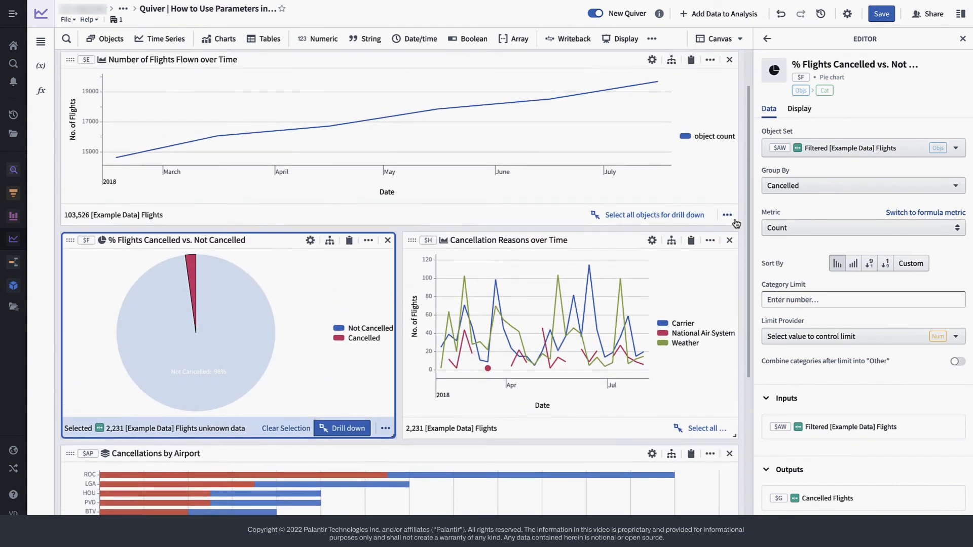